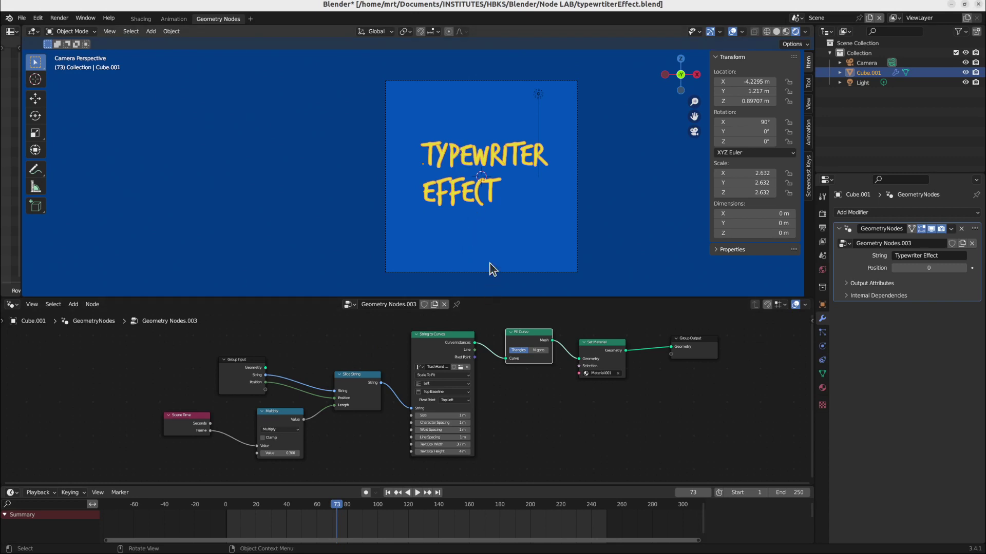
- Play the finished typewriter text animation from the start of the timeline and stop it once the full text has been typed
middle_click_drag(494, 240, 493, 225, "shift")
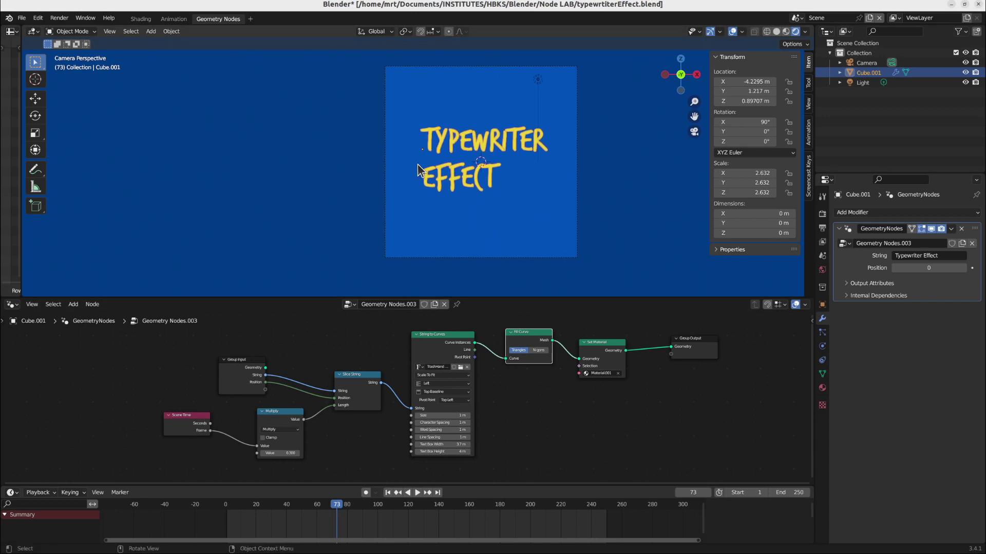
middle_click_drag(540, 175, 532, 187, "shift")
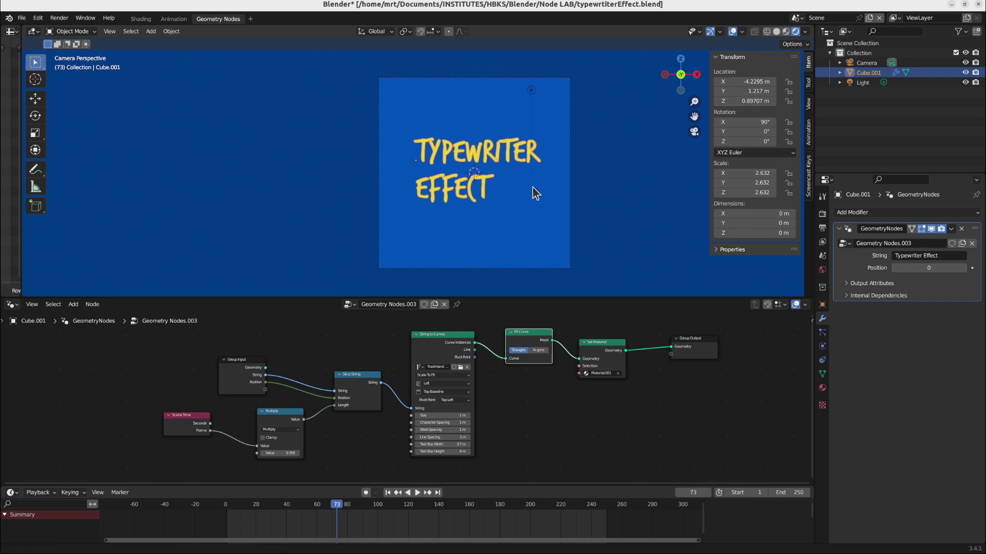
key("Home")
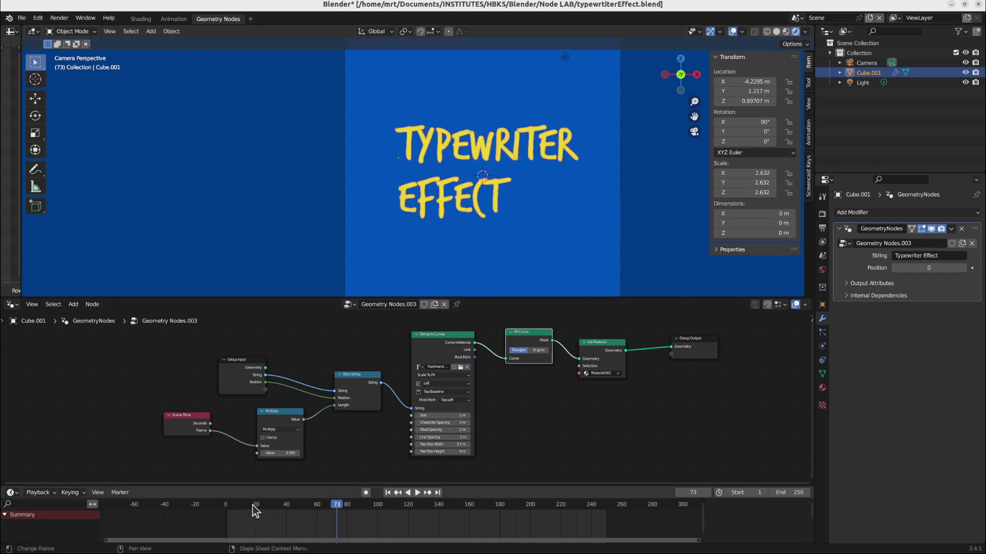
left_click(228, 506)
key("space")
key("space")
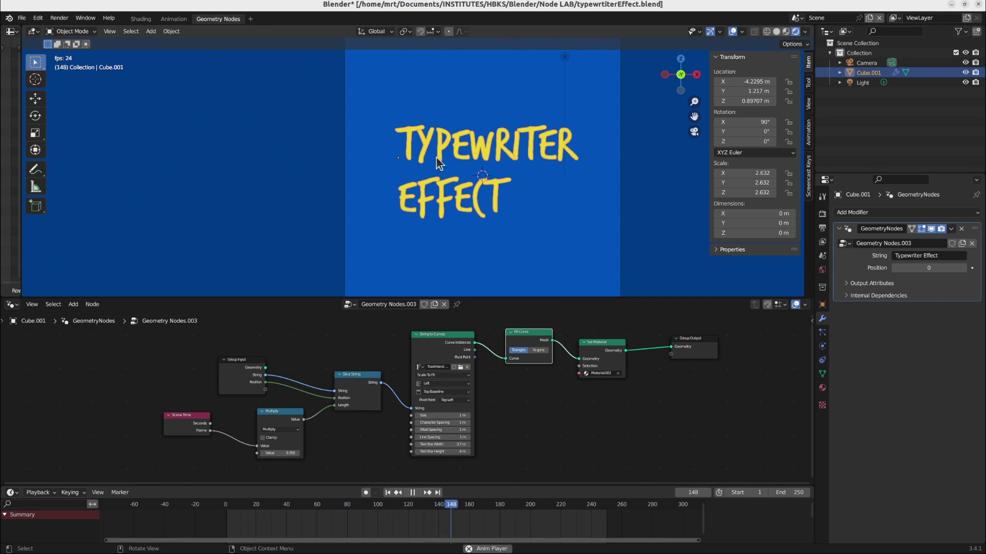
key("space")
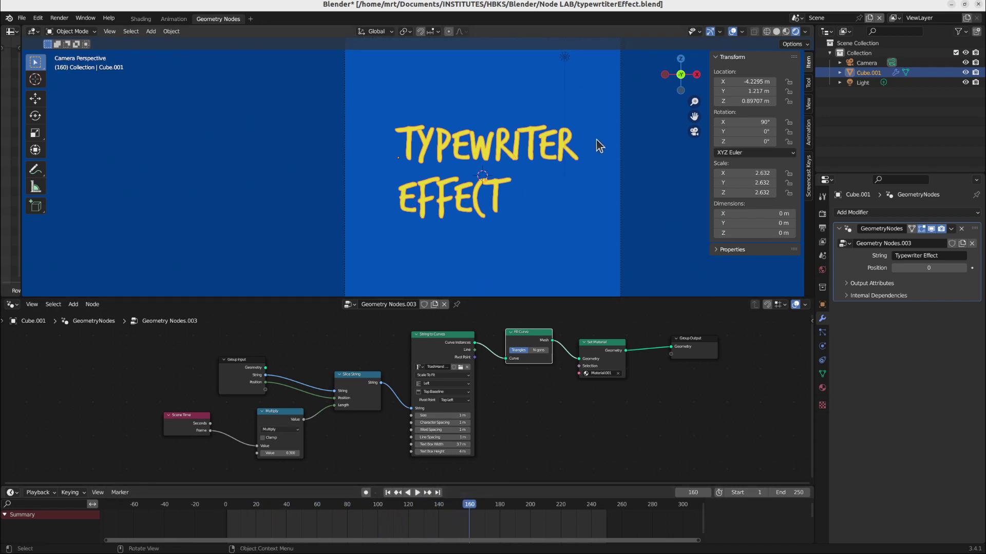
- Switch to Scene.001 and add a Bezier circle curve to it
left_click(795, 17)
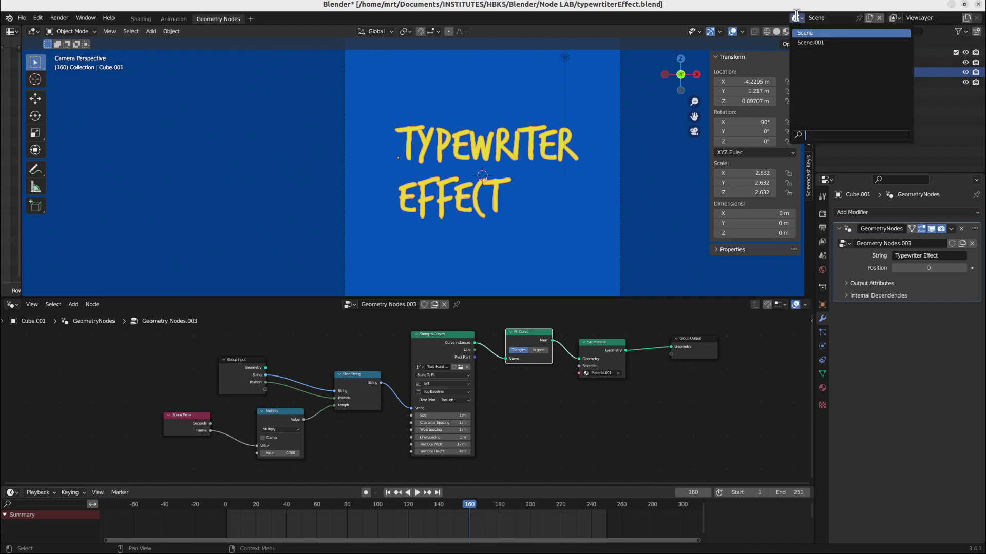
left_click(811, 43)
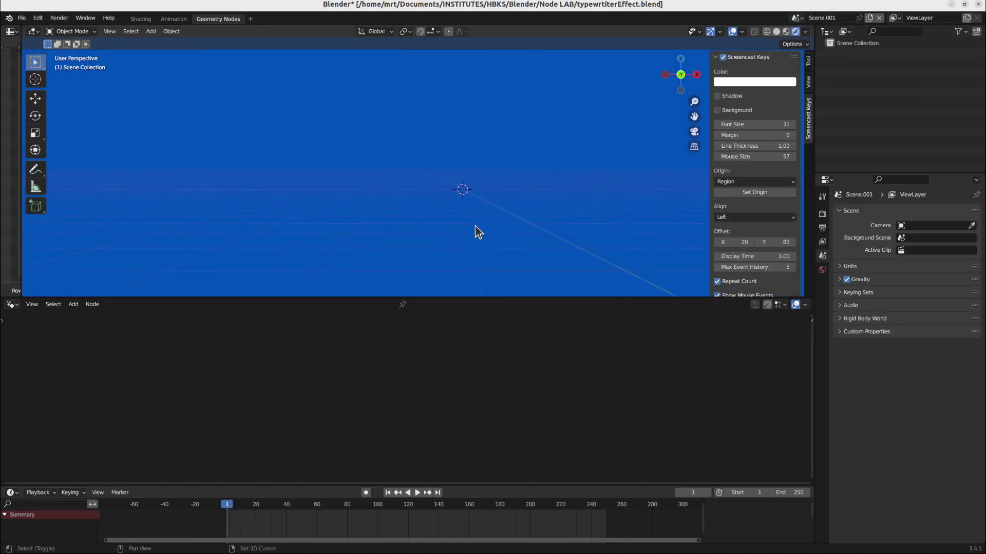
key("shift+a")
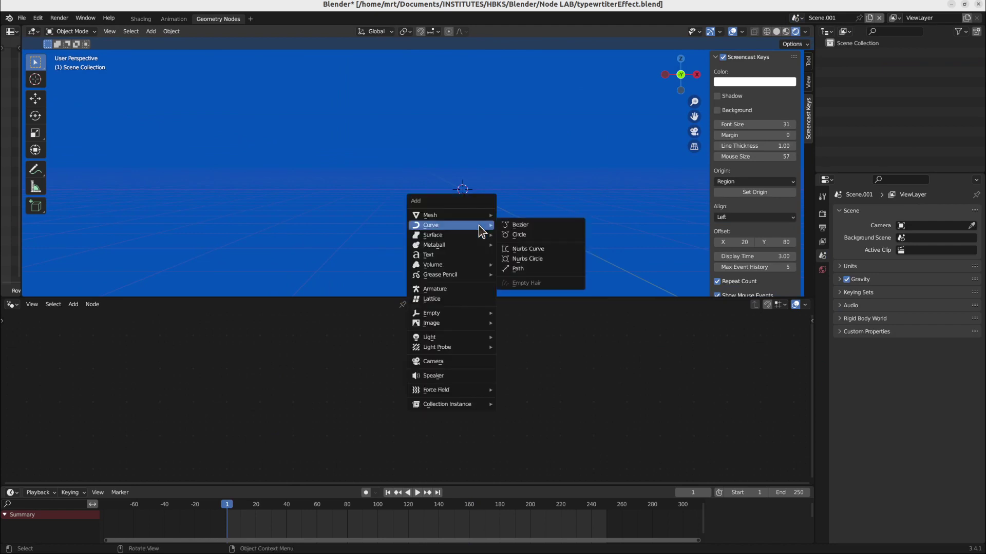
left_click(541, 237)
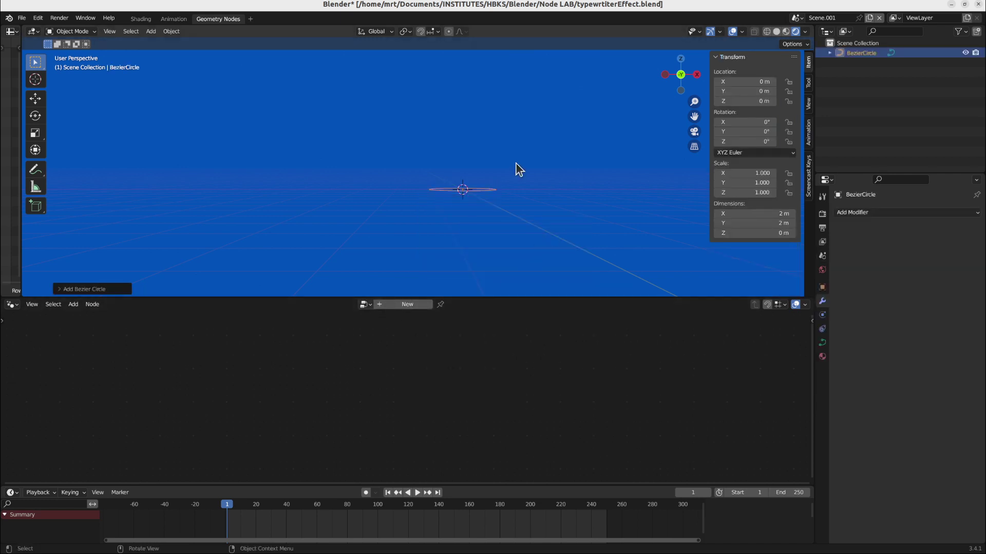
- Create a new geometry node tree on the Bezier circle and insert a String to Curves node linked to Group Output
left_click(401, 304)
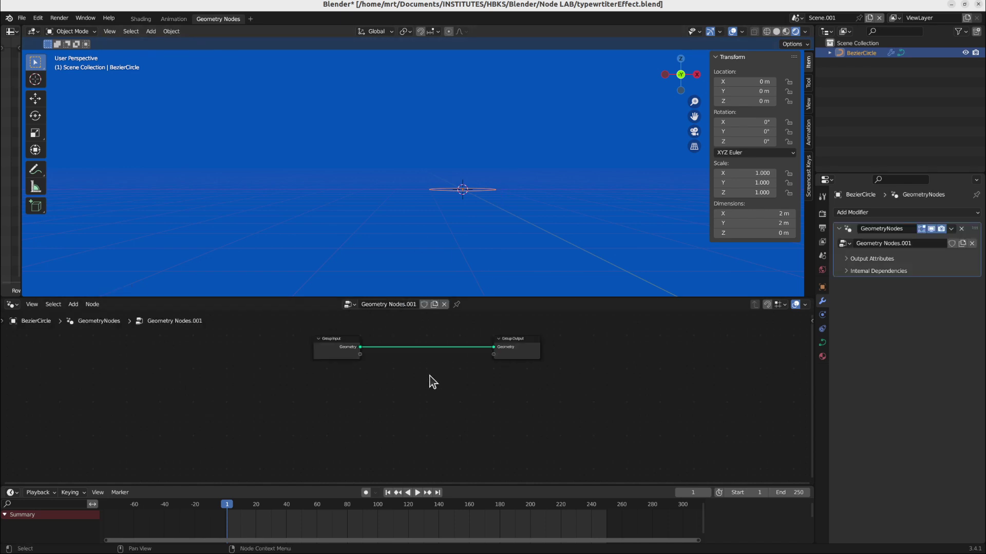
left_click_drag(511, 340, 568, 350)
scroll(428, 353, "up", 2)
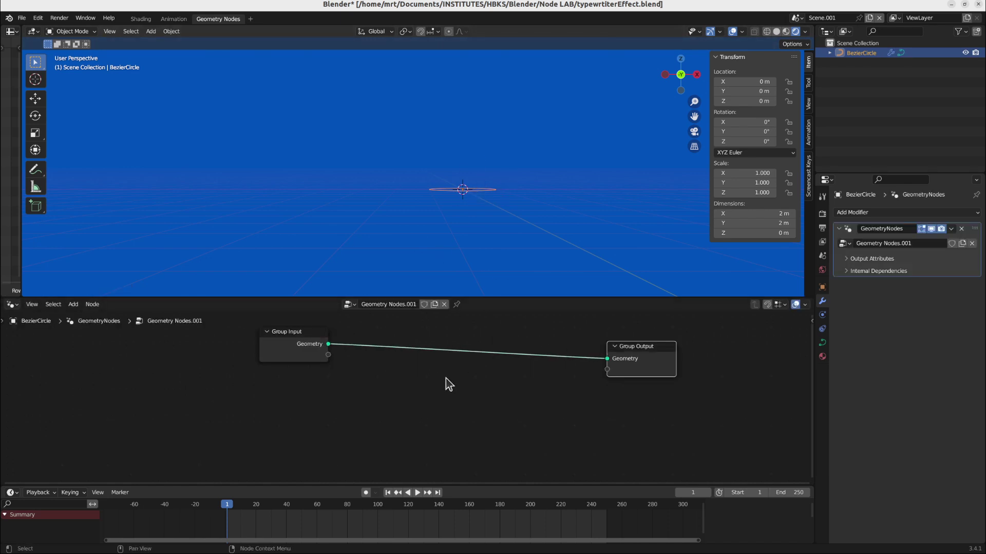
key("shift+a")
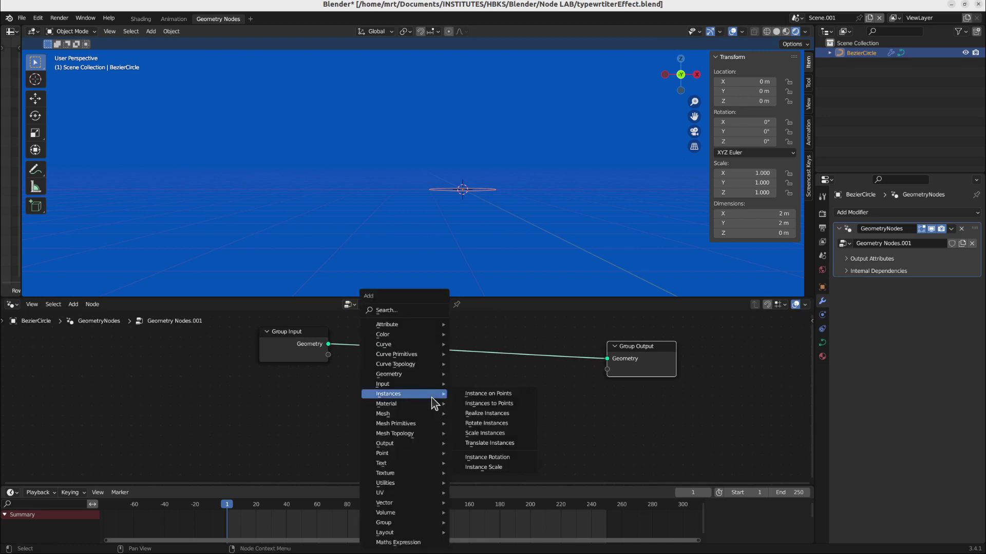
mouse_move(412, 465)
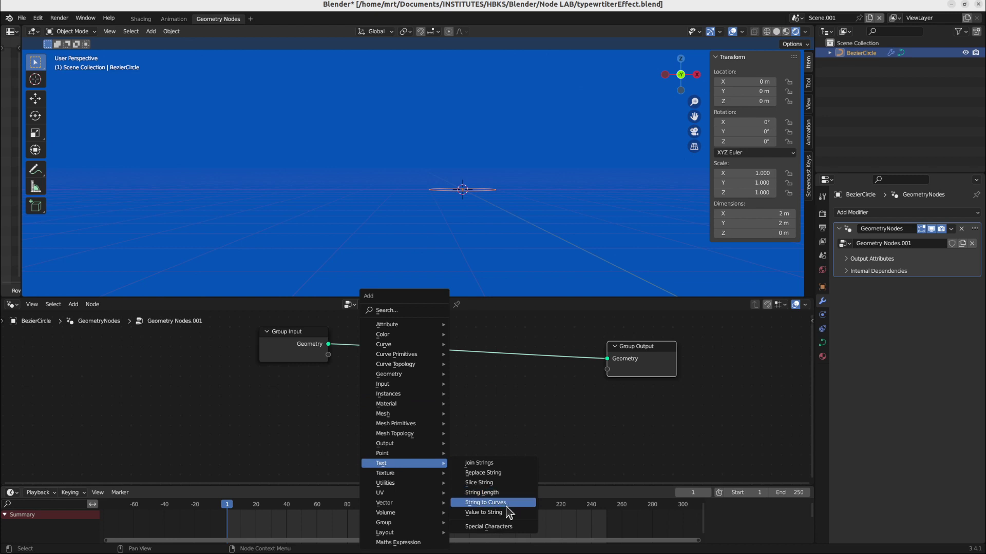
left_click(483, 503)
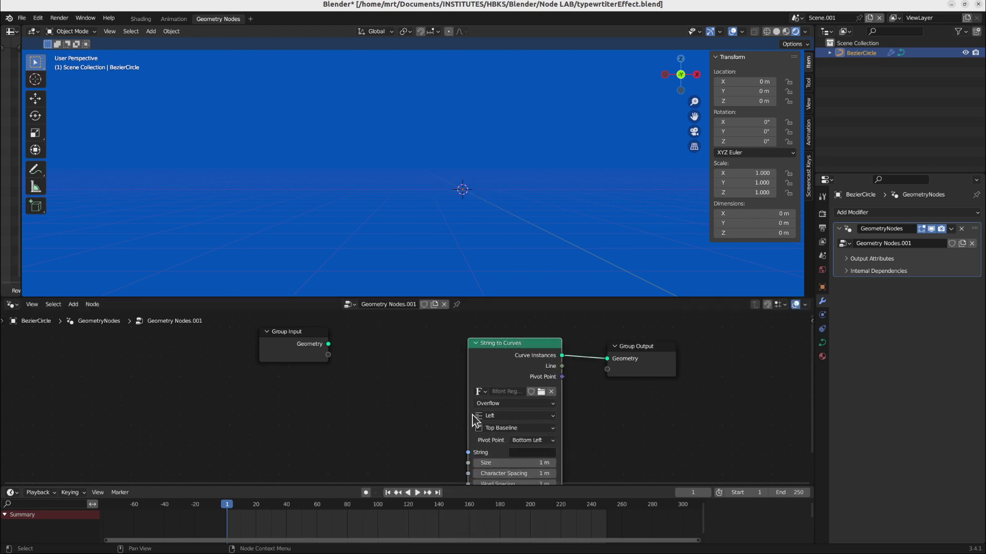
left_click(451, 440)
- Set the string of the String to Curves node to "Typewriter"
middle_click_drag(556, 226, 509, 216, "shift")
left_click(537, 454)
type("Typewriter")
key("Return")
- Rotate the text object 90 degrees about the global X axis so it stands upright
type("rx")
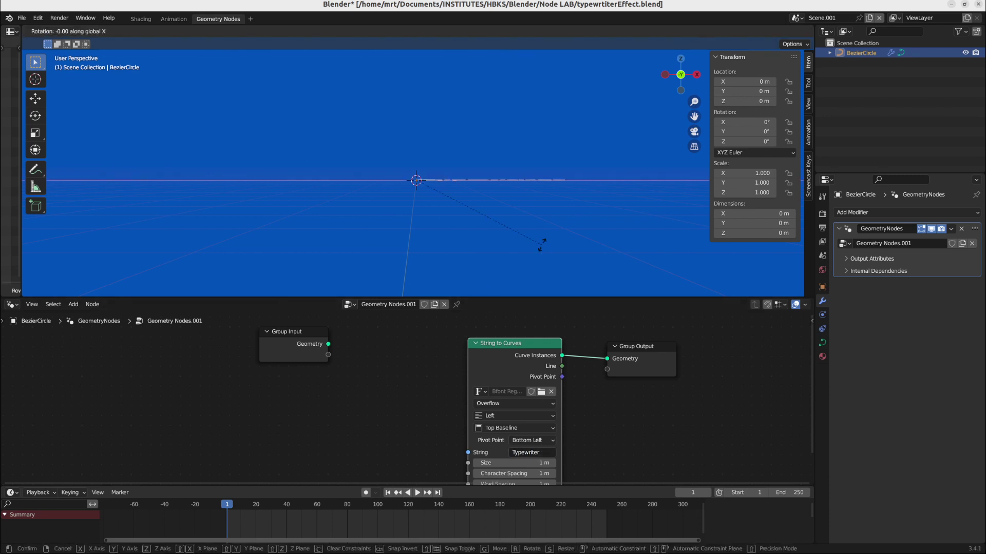
type("90")
key("Return")
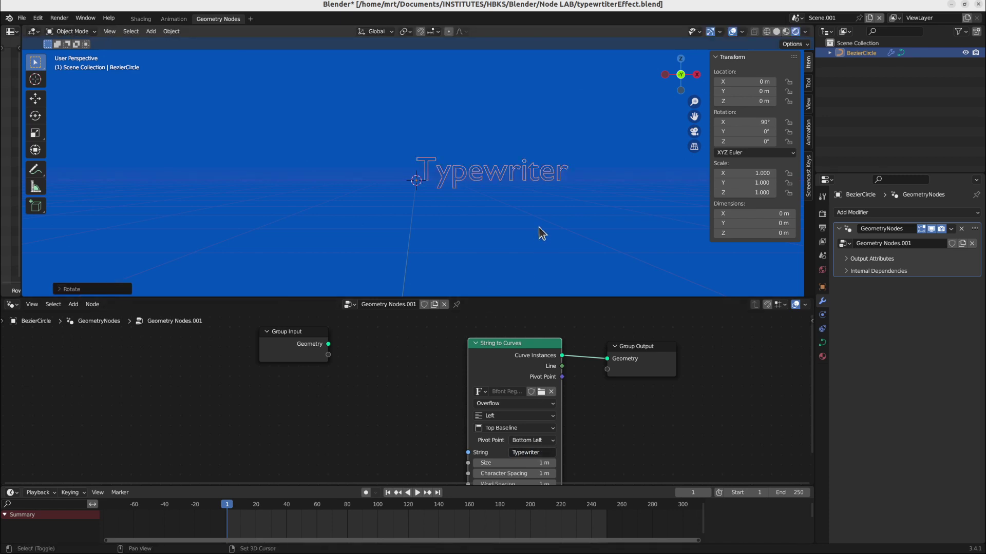
scroll(498, 222, "up", 4)
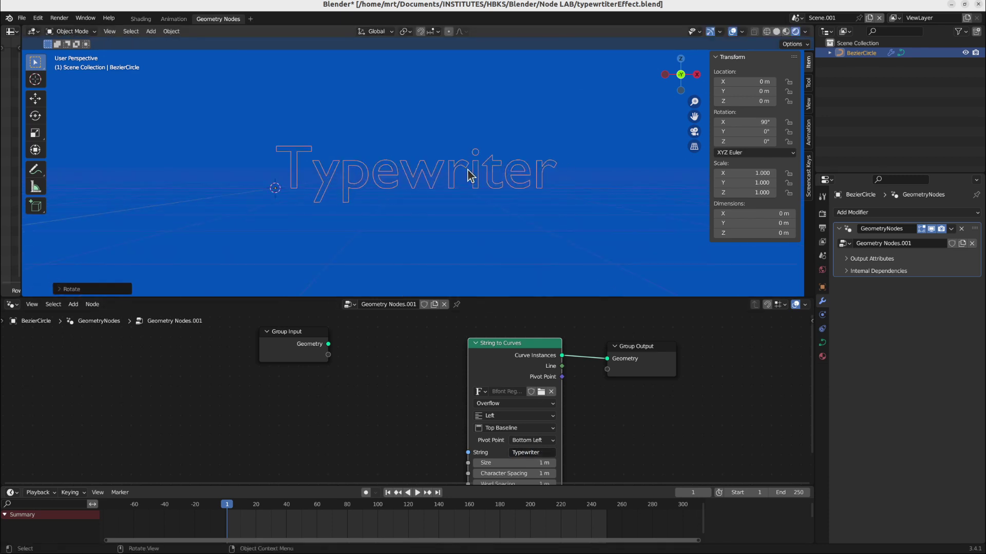
left_click(808, 177)
scroll(488, 201, "down", 1)
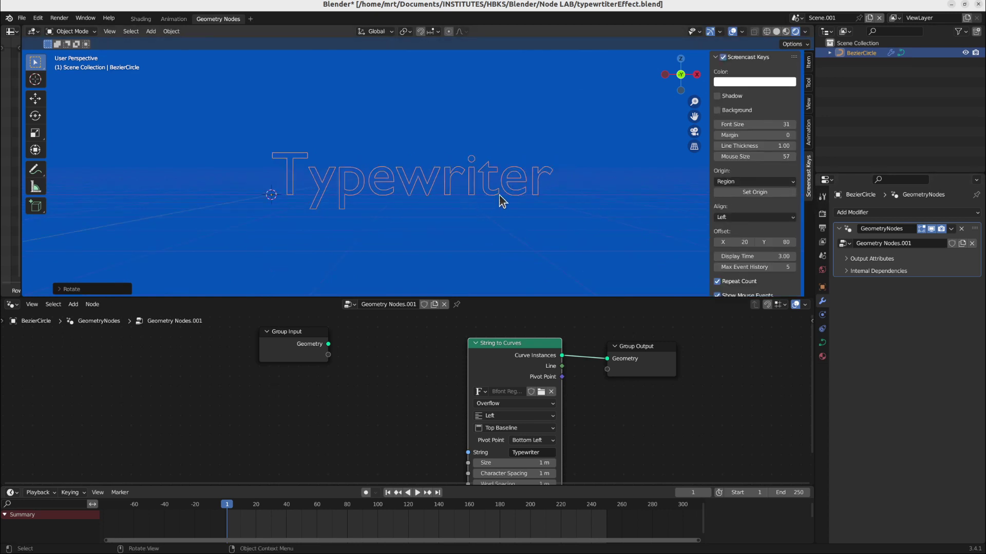
left_click(808, 61)
middle_click_drag(391, 195, 429, 193, "shift")
- Space out the nodes and insert a Fill Curve node between String to Curves and Group Output
middle_click_drag(511, 458, 494, 439)
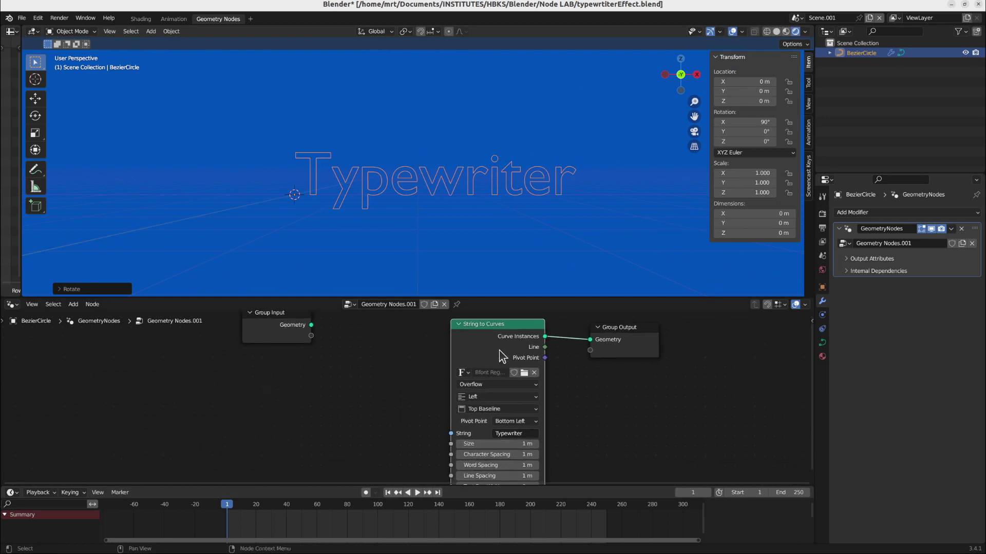
left_click_drag(490, 342, 442, 342)
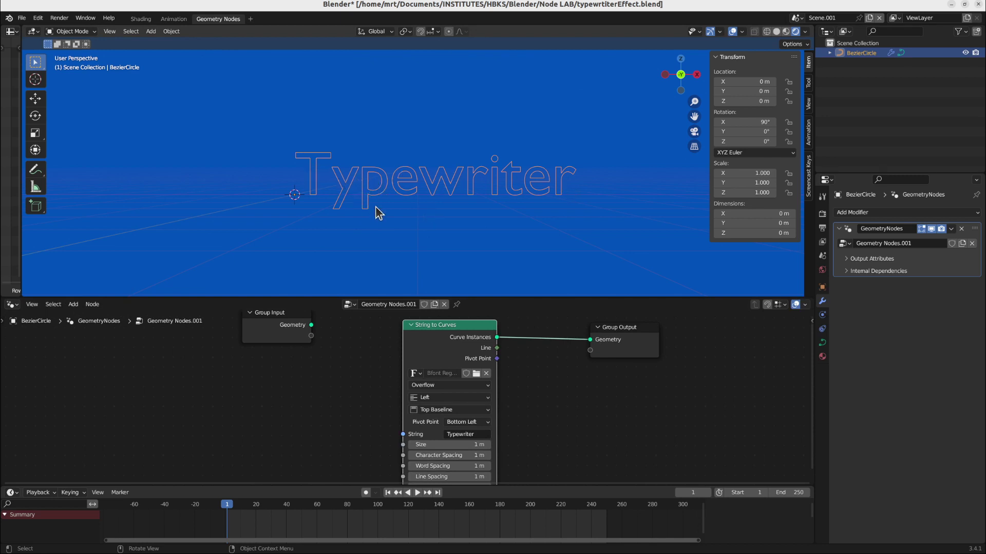
left_click(444, 220)
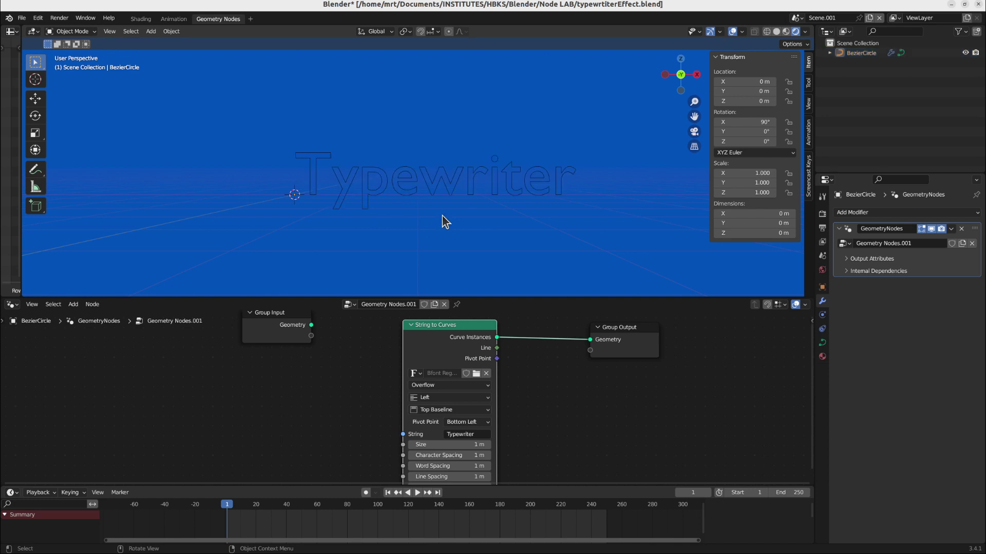
left_click(396, 183)
left_click_drag(642, 331, 681, 336)
key("shift+a")
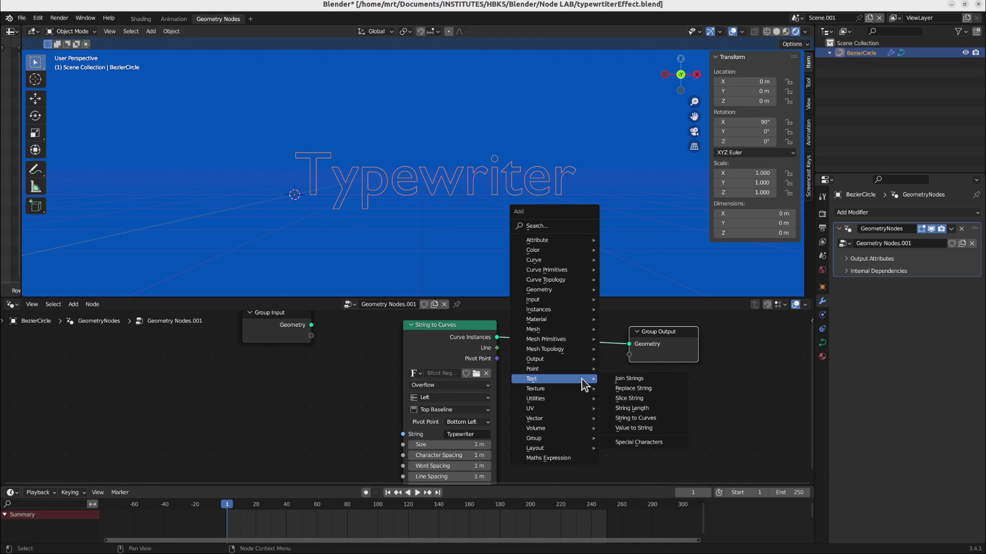
mouse_move(548, 258)
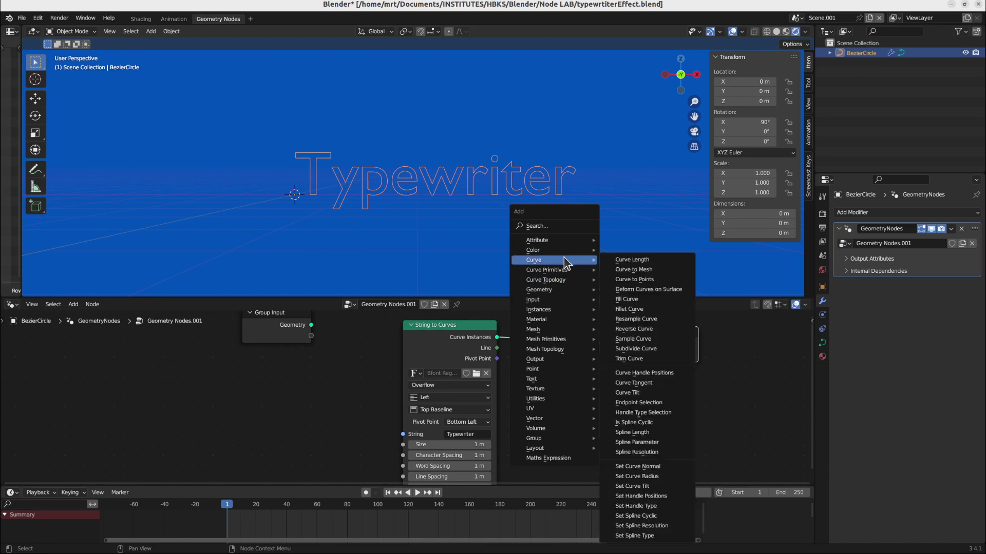
left_click(637, 300)
left_click(581, 349)
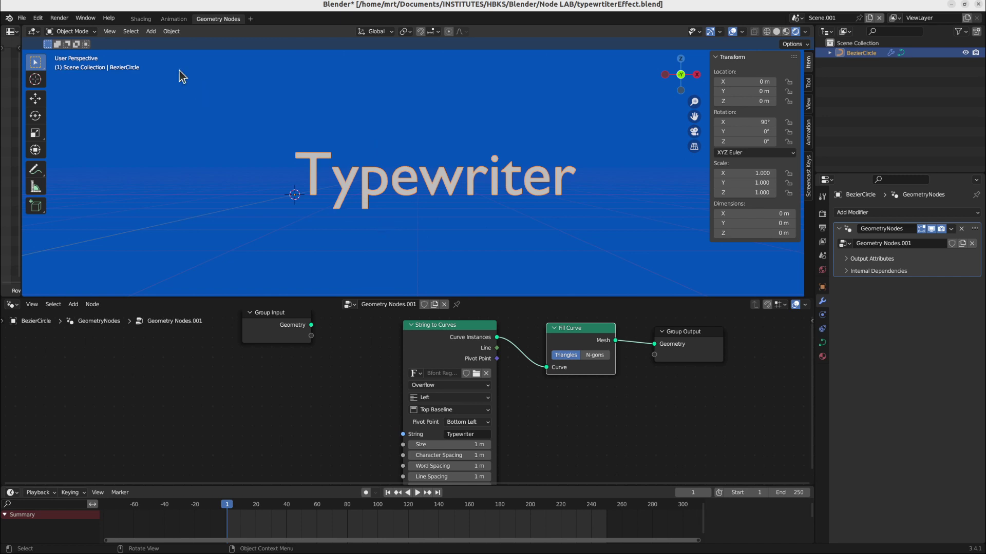
- Create a new material for the text object in the Shading workspace, with a red base color and the name "red"
left_click(142, 22)
scroll(430, 225, "up", 4)
key("KP_0")
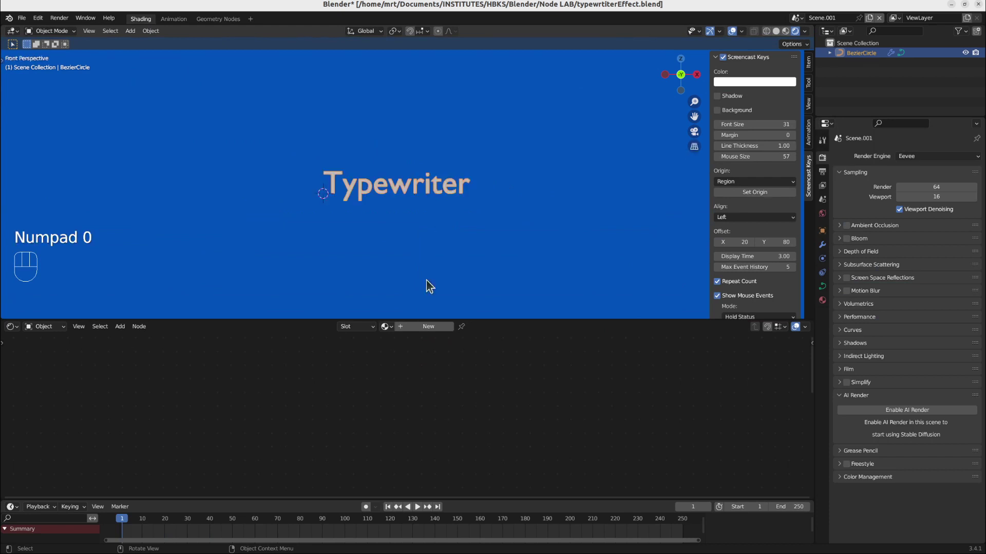
left_click(434, 328)
left_click(455, 414)
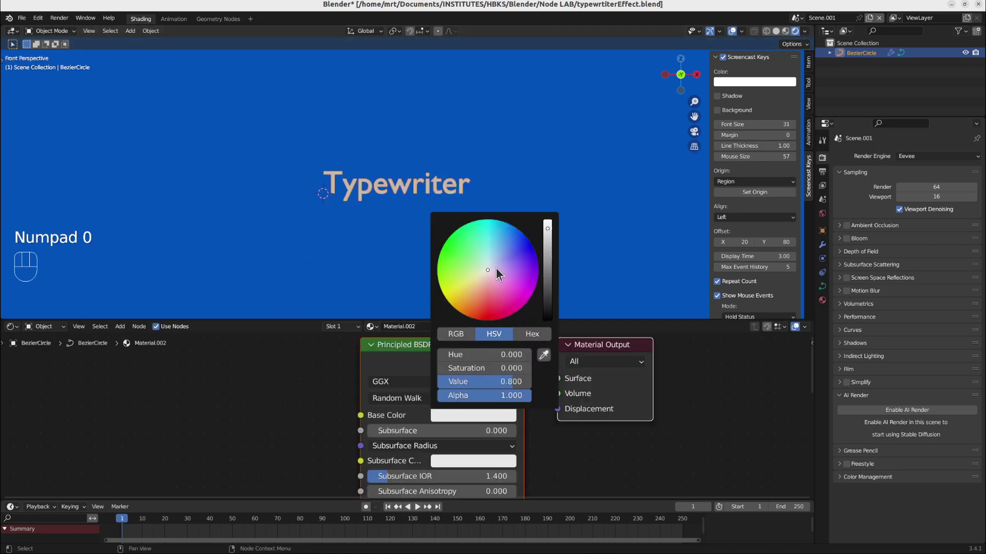
left_click_drag(495, 271, 488, 322)
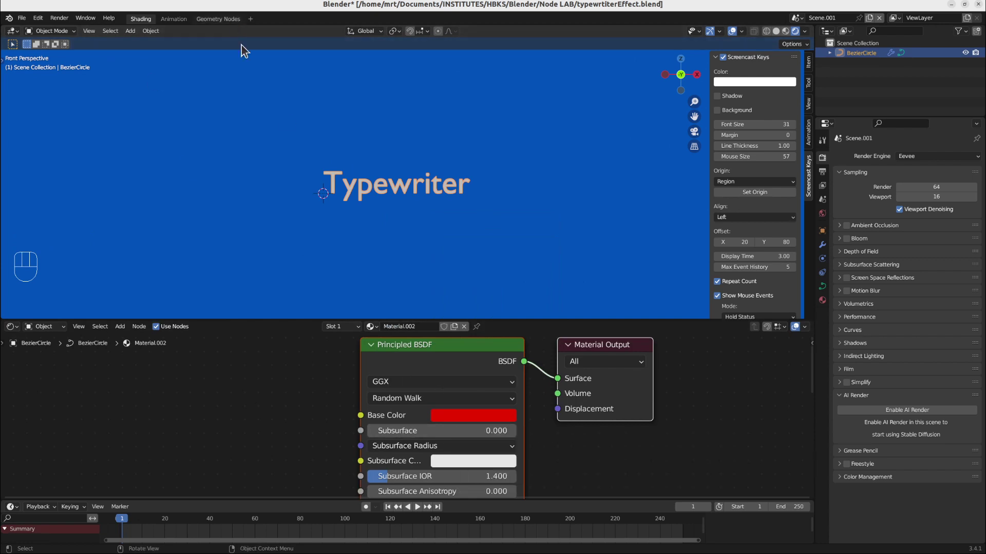
type("red")
key("Return")
- Back in the Geometry Nodes workspace, insert a Set Material node between Fill Curve and Group Output and assign the red material
left_click(218, 18)
scroll(568, 420, "right", 5, "ctrl")
key("shift+a")
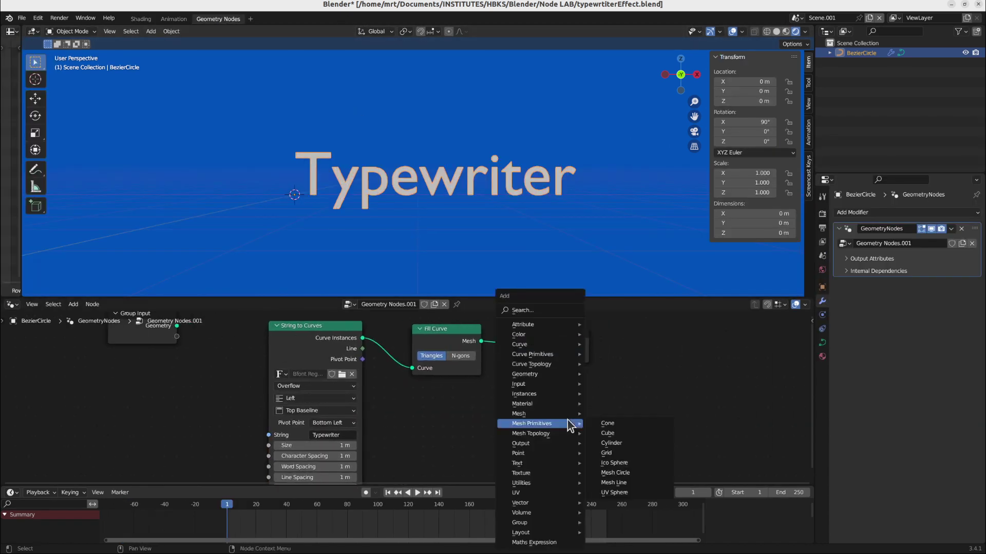
mouse_move(558, 493)
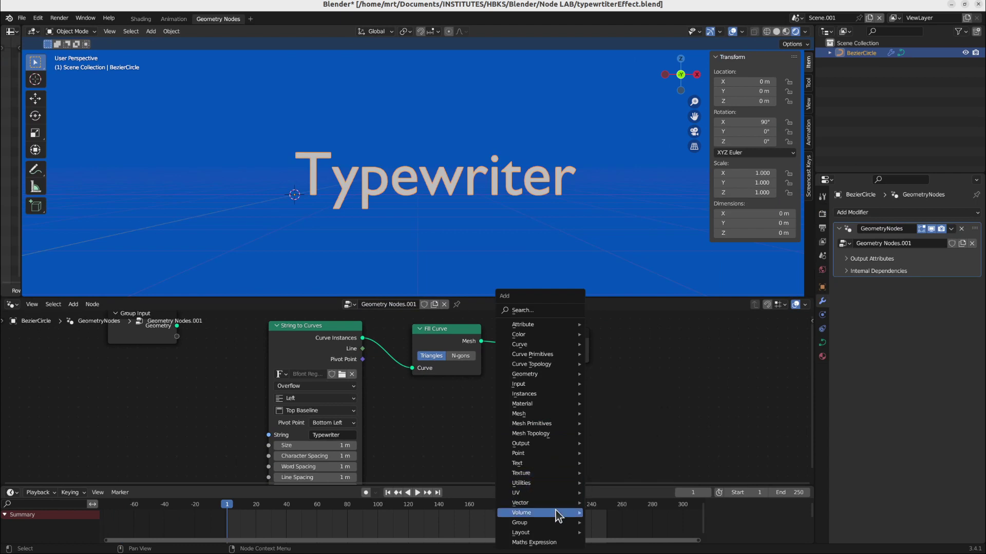
mouse_move(542, 406)
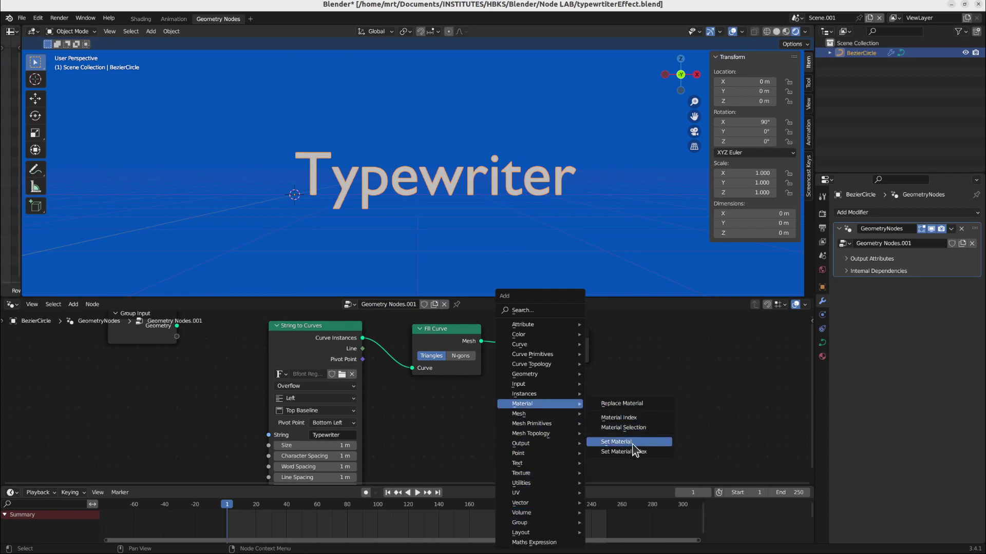
left_click(632, 441)
left_click(520, 331)
left_click(557, 379)
left_click(562, 413)
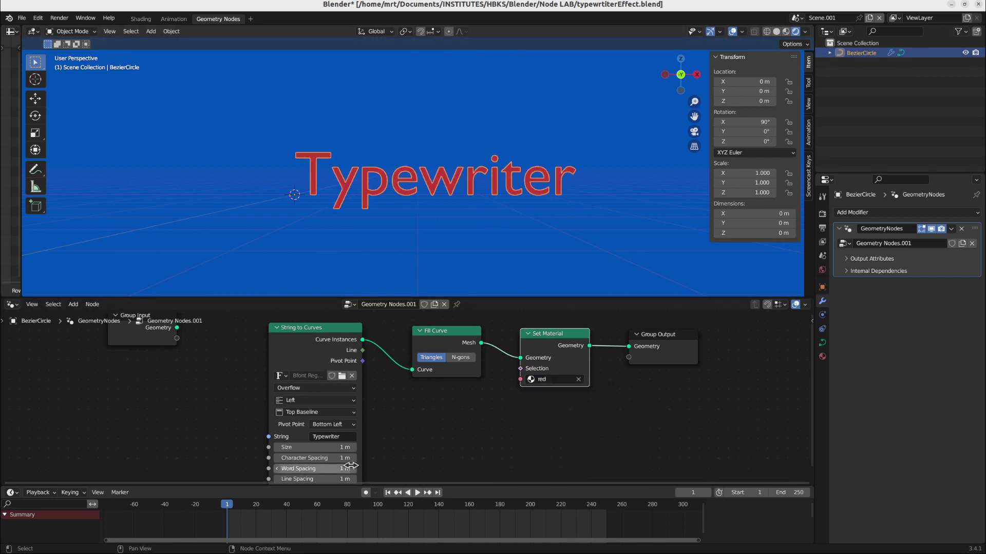
- Switch back to the original Scene to examine the finished typewriter effect's node setup
middle_click_drag(380, 457, 486, 440)
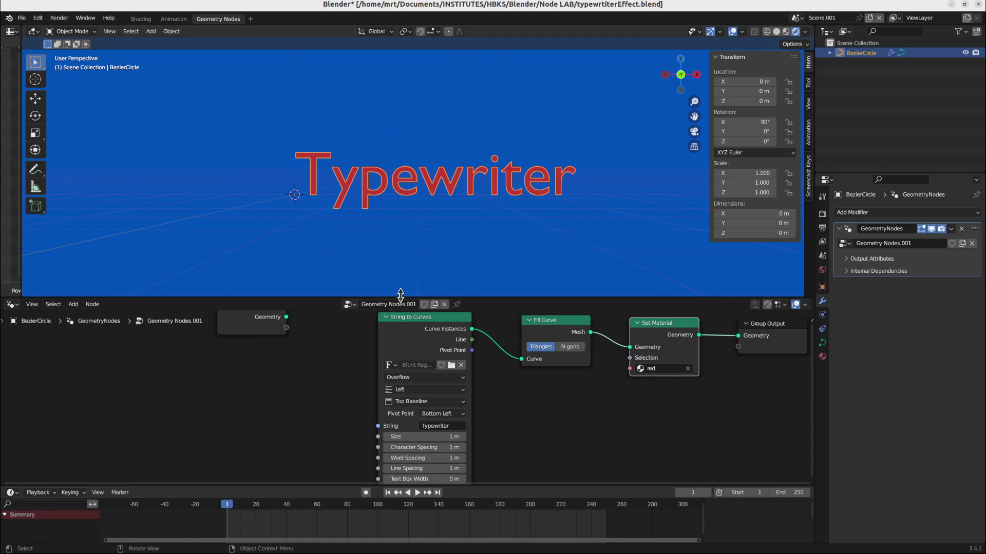
middle_click_drag(296, 368, 365, 391)
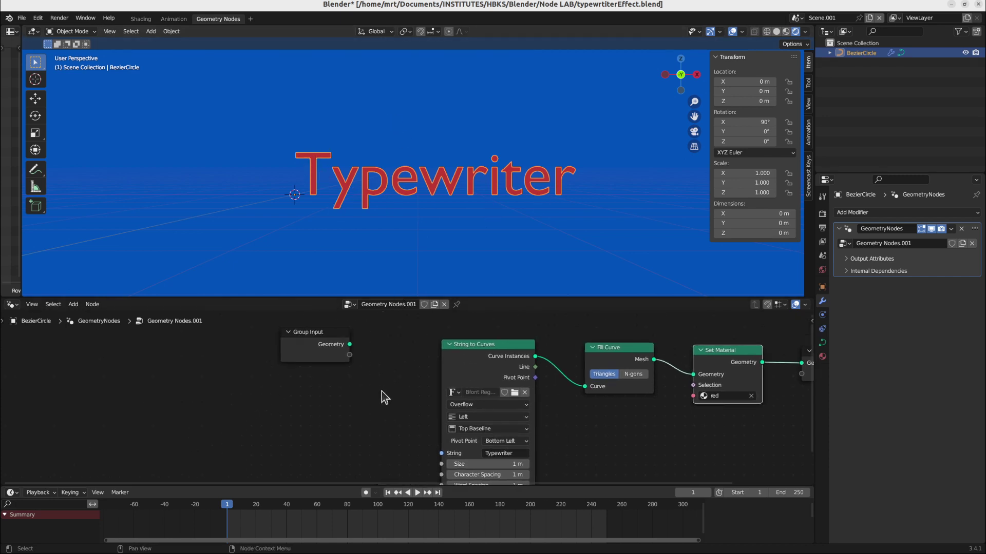
middle_click_drag(381, 423, 415, 390)
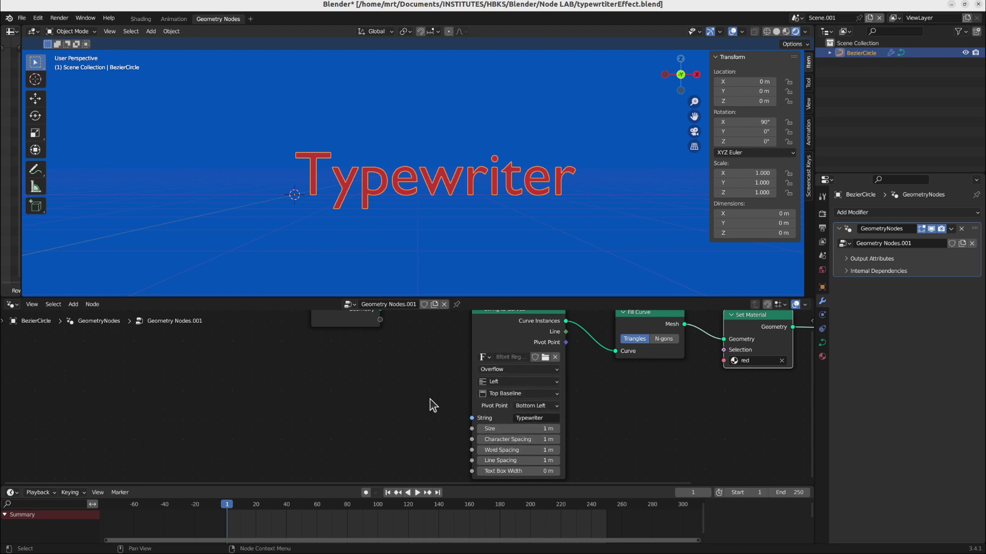
left_click(807, 14)
left_click(807, 36)
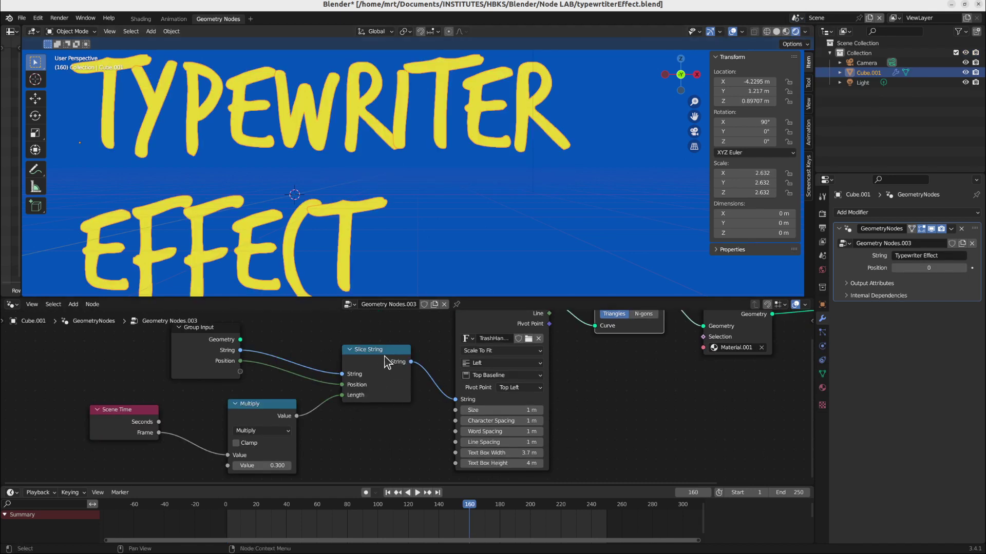
- Return to Scene.001 and add a Slice String node beside the String to Curves node
left_click(795, 18)
left_click(808, 46)
key("shift+a")
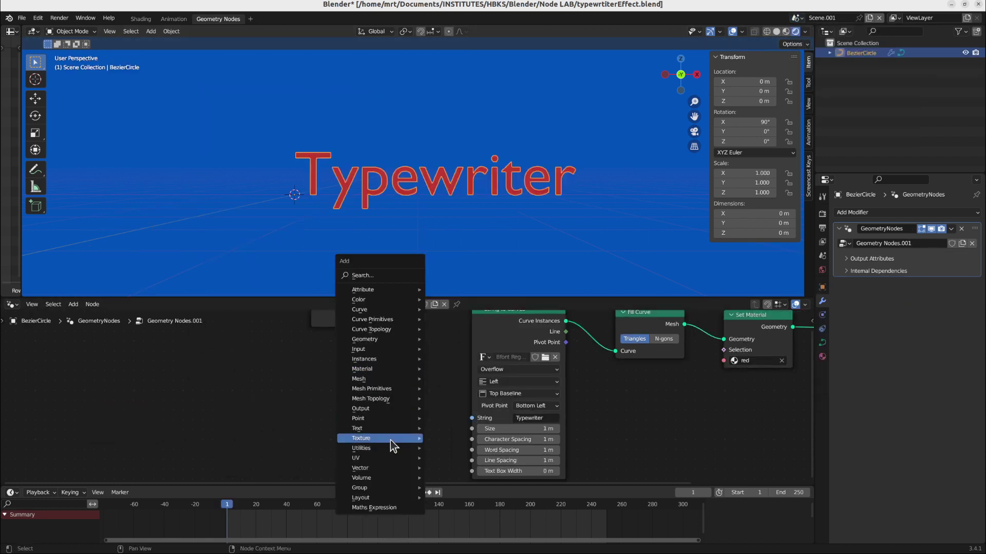
mouse_move(380, 427)
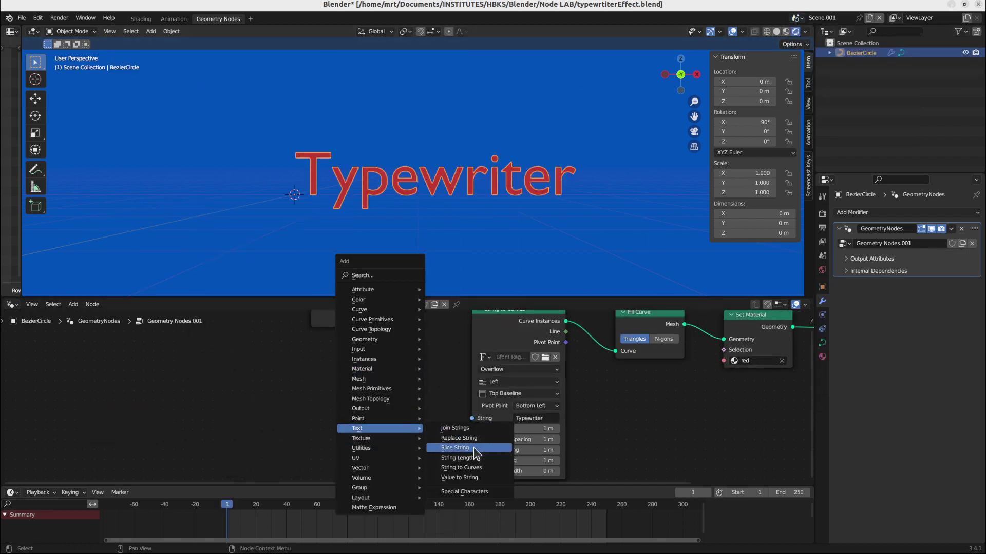
left_click(473, 448)
left_click(362, 423)
- Copy the text Typewriter into the Slice String node and connect its output to the String input of String to Curves
left_click_drag(396, 410, 476, 418)
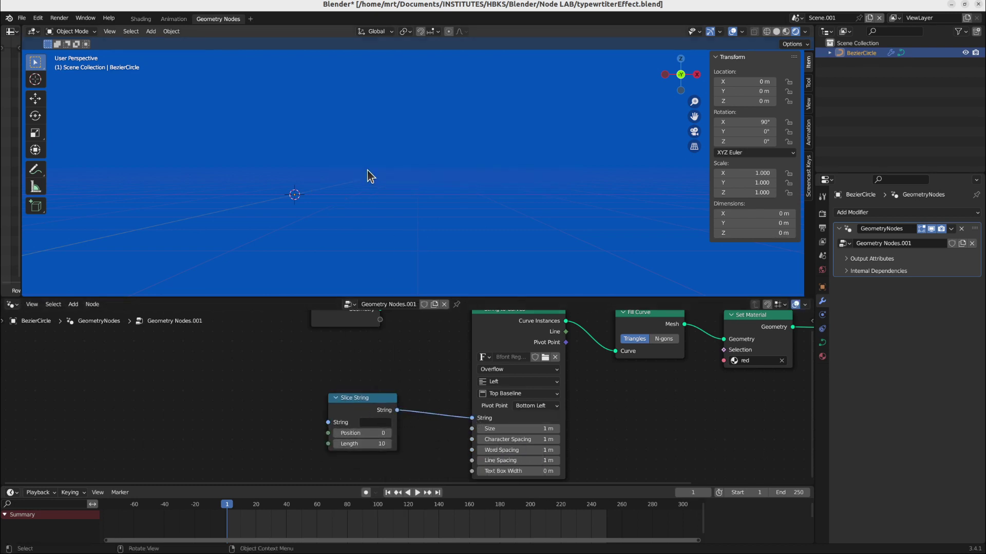
key("ctrl+z")
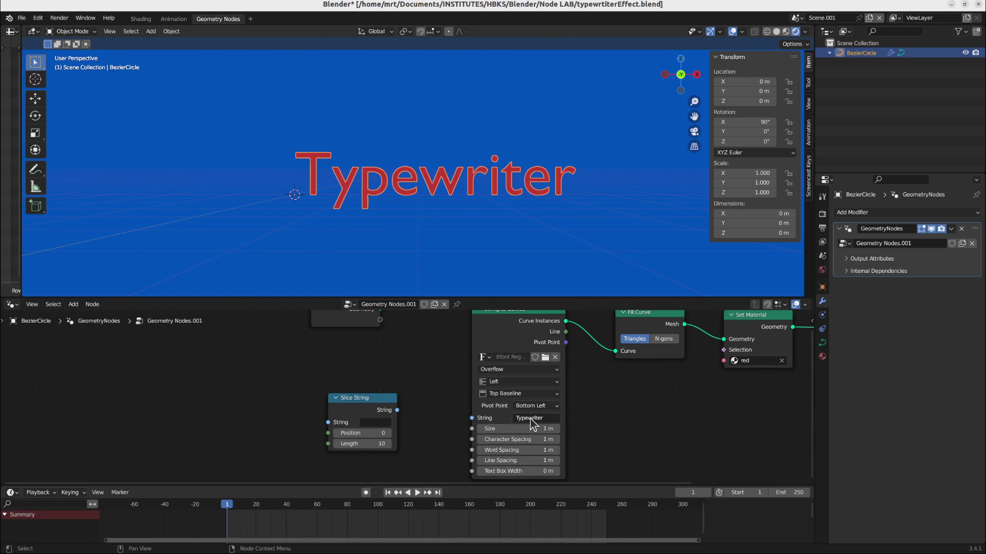
left_click(529, 418)
key("ctrl+c")
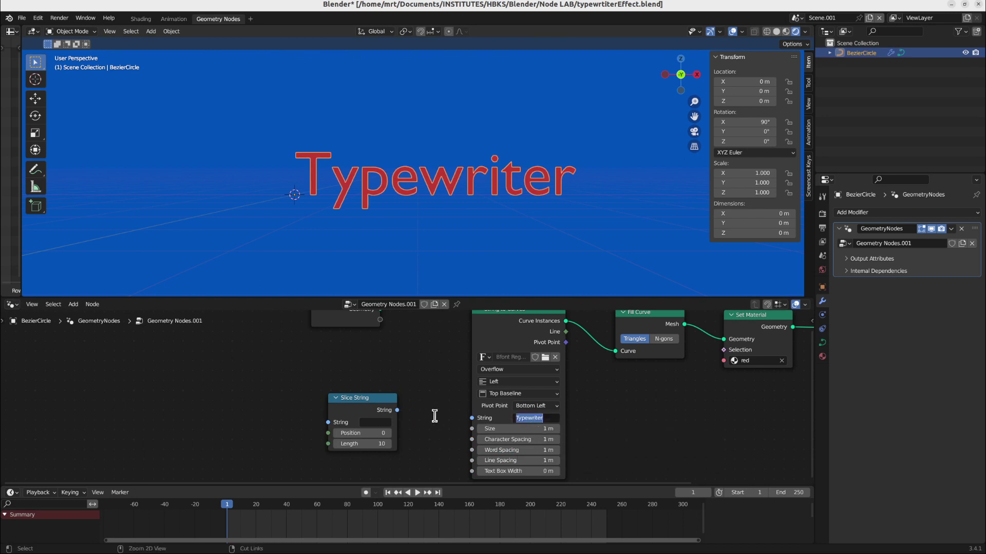
left_click(382, 422)
key("ctrl+v")
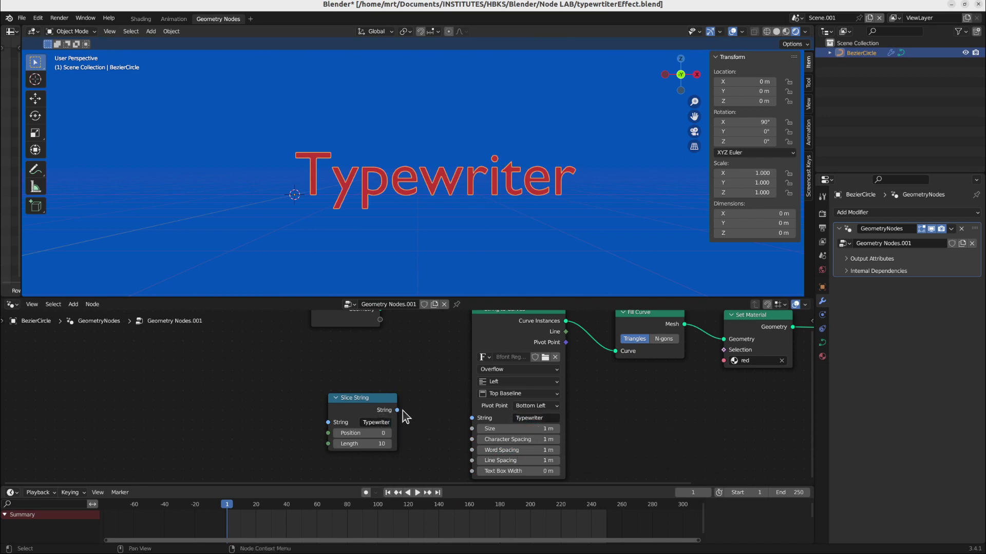
left_click_drag(397, 410, 472, 418)
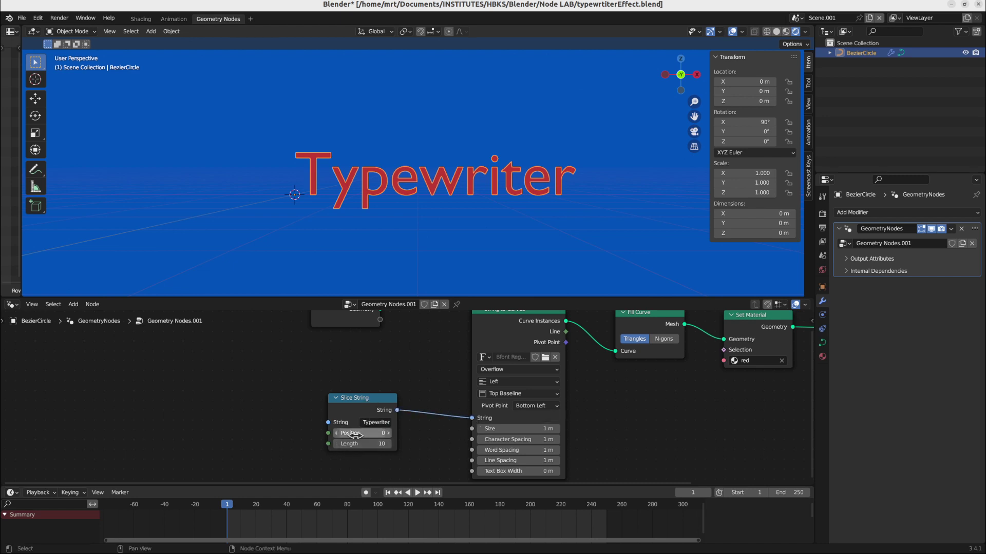
- Play the timeline briefly and return to frame 1
mouse_move(355, 434)
left_mouse_down()
mouse_move(365, 434)
mouse_move(308, 435)
mouse_move(354, 435)
mouse_move(315, 445)
mouse_move(361, 444)
mouse_move(310, 445)
mouse_move(361, 444)
left_mouse_up()
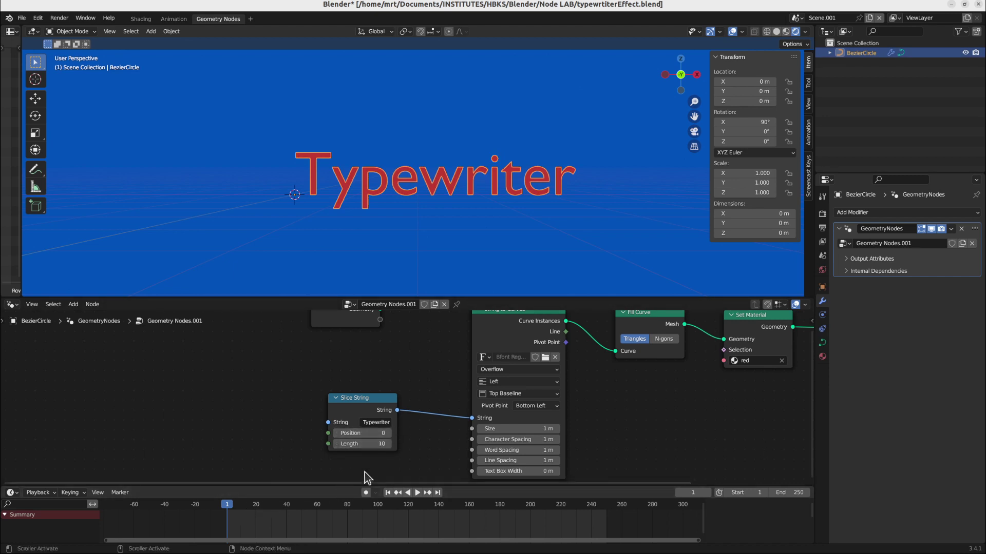
key("space")
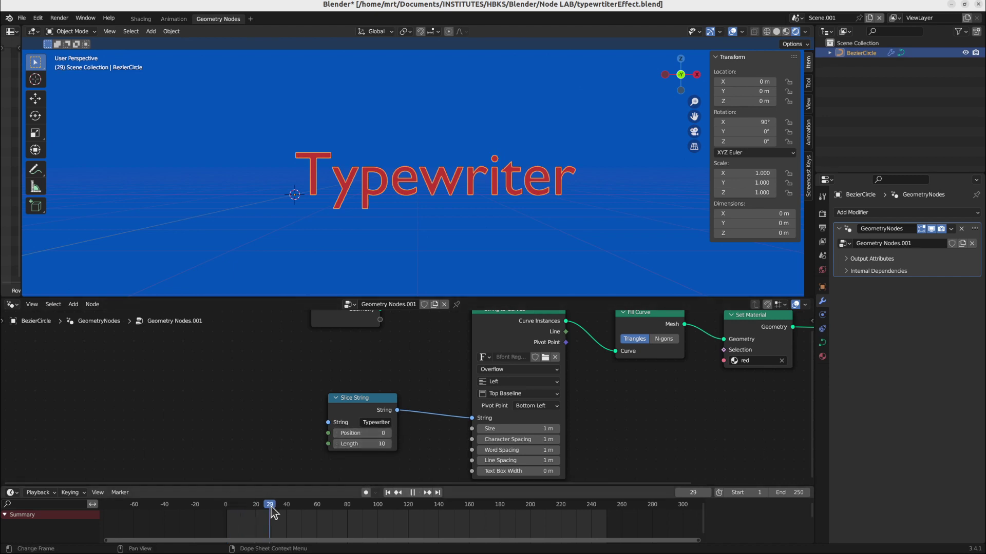
key("space")
left_click(227, 513)
key("space")
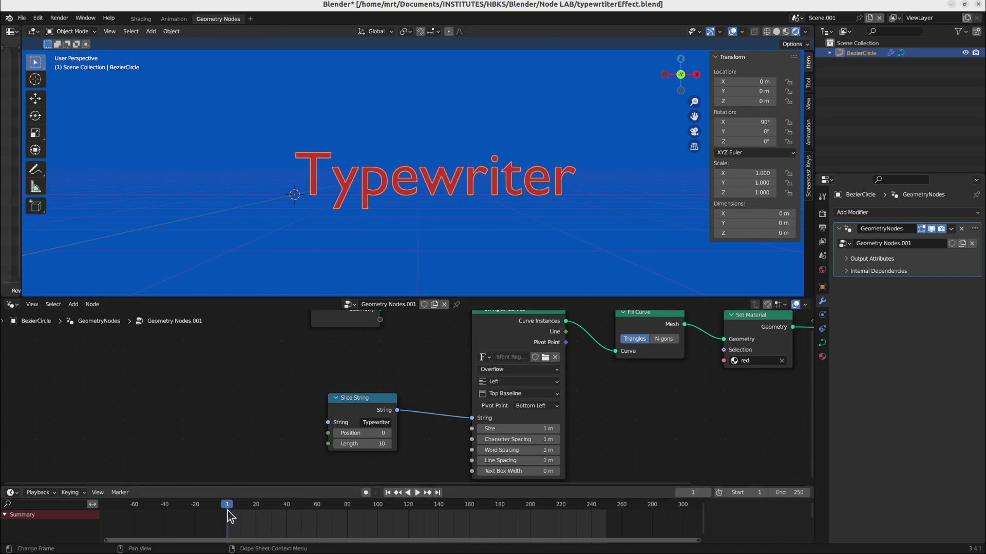
- Set the Slice String node's Length to 0 and keyframe it at frame 1
key("i")
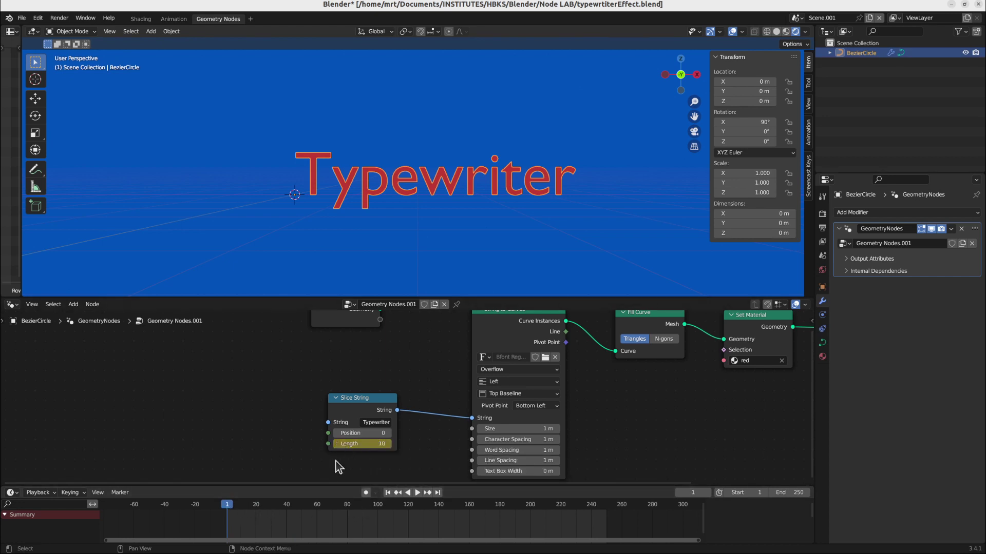
left_click(373, 444)
key("Return")
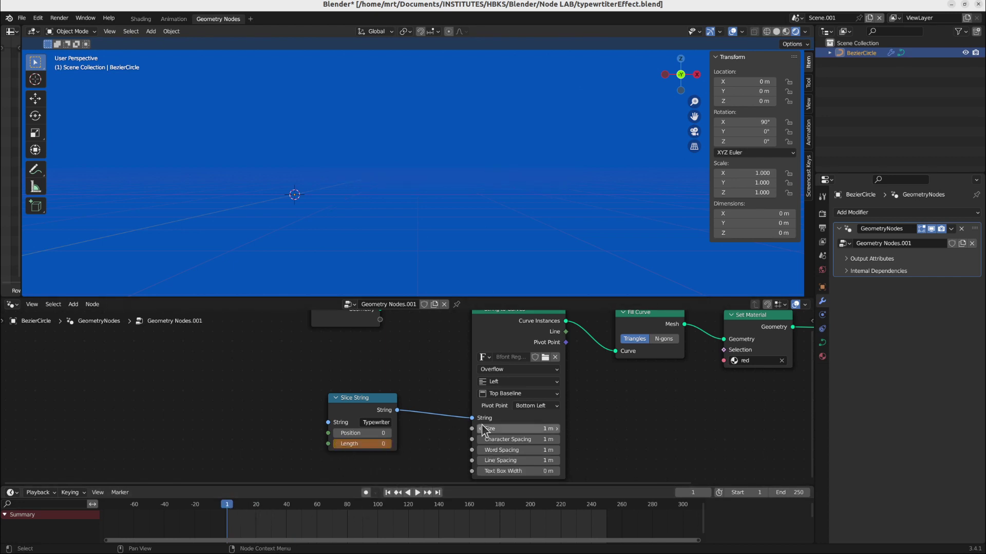
key("i")
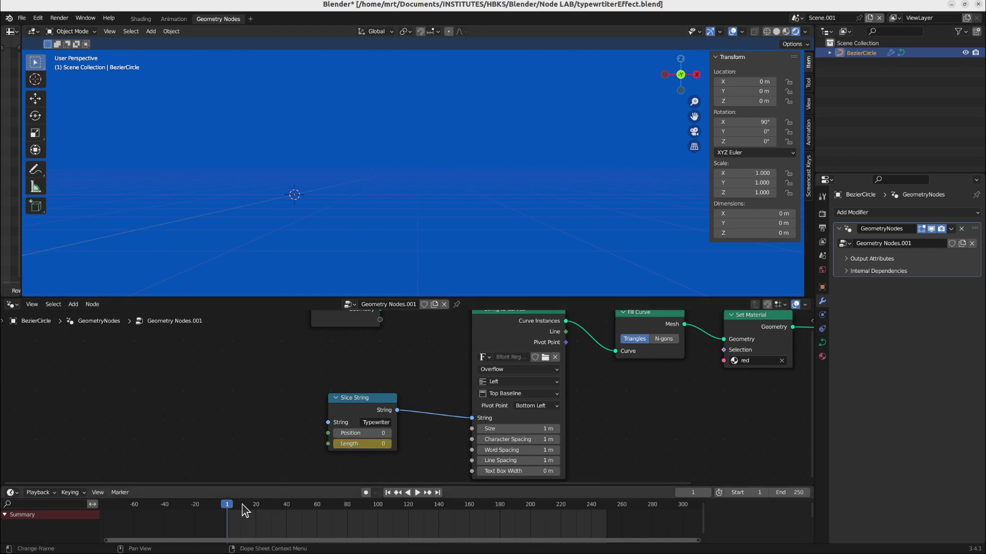
- Go to frame 80, keyframe the Slice String Length at 10, and scrub the timeline to check the animation
left_click_drag(228, 508, 347, 508)
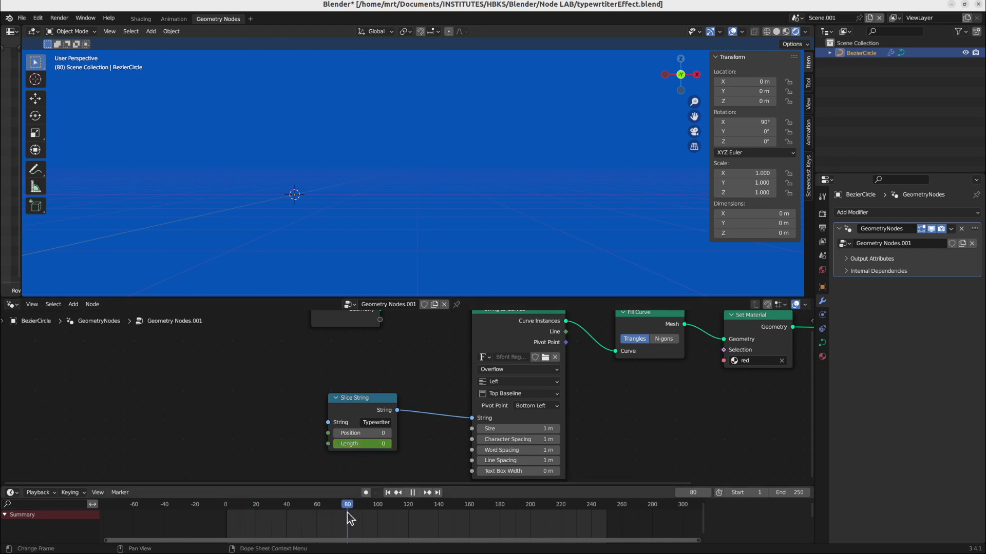
left_click(360, 445)
type("10")
key("Return")
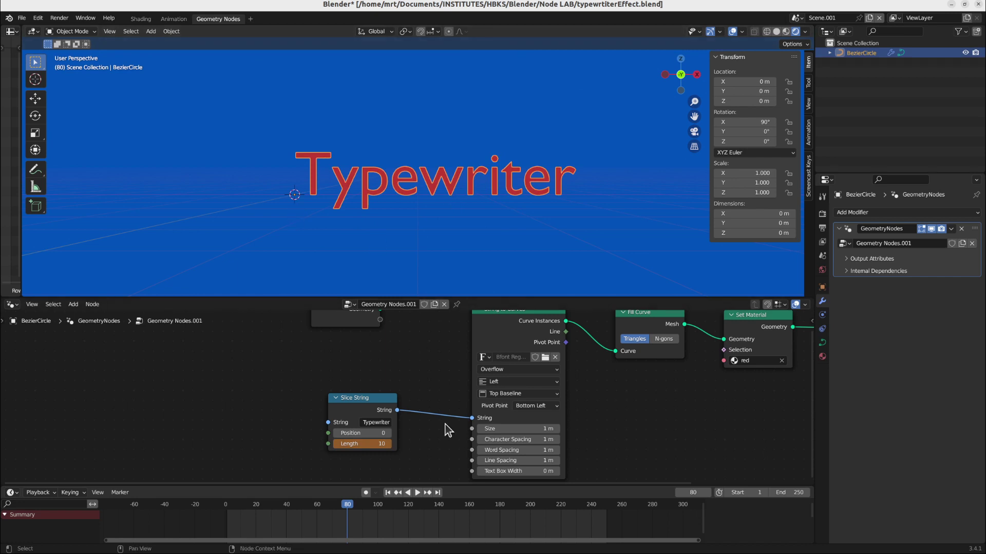
key("i")
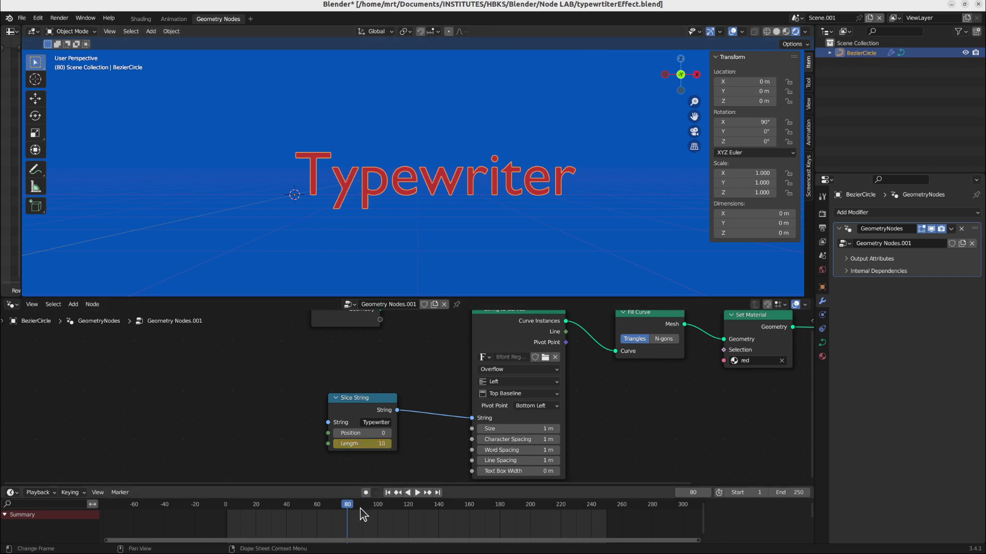
mouse_move(347, 513)
left_mouse_down()
mouse_move(232, 507)
mouse_move(356, 511)
mouse_move(344, 518)
left_mouse_up()
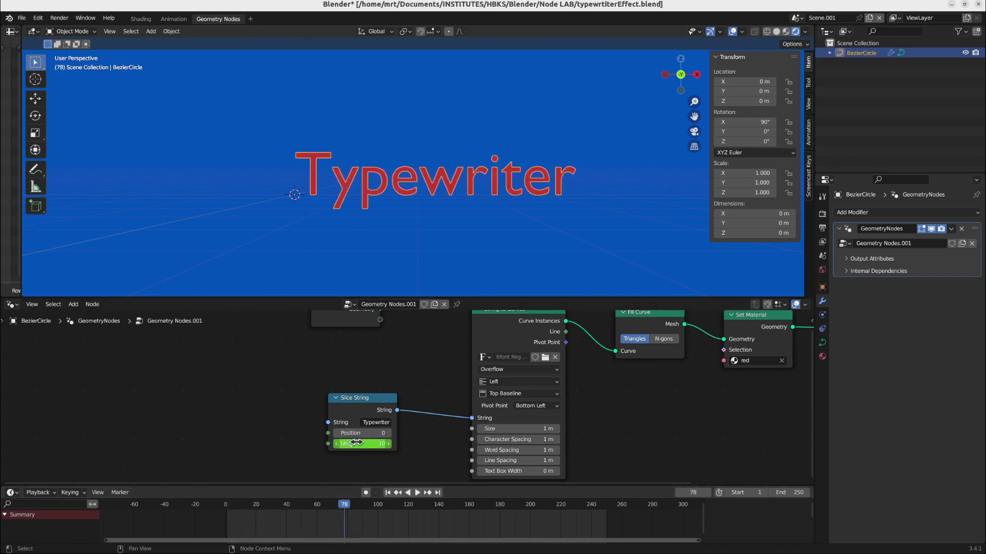
- Add a Scene Time node in front of the Slice String node
key("shift+a")
mouse_move(207, 439)
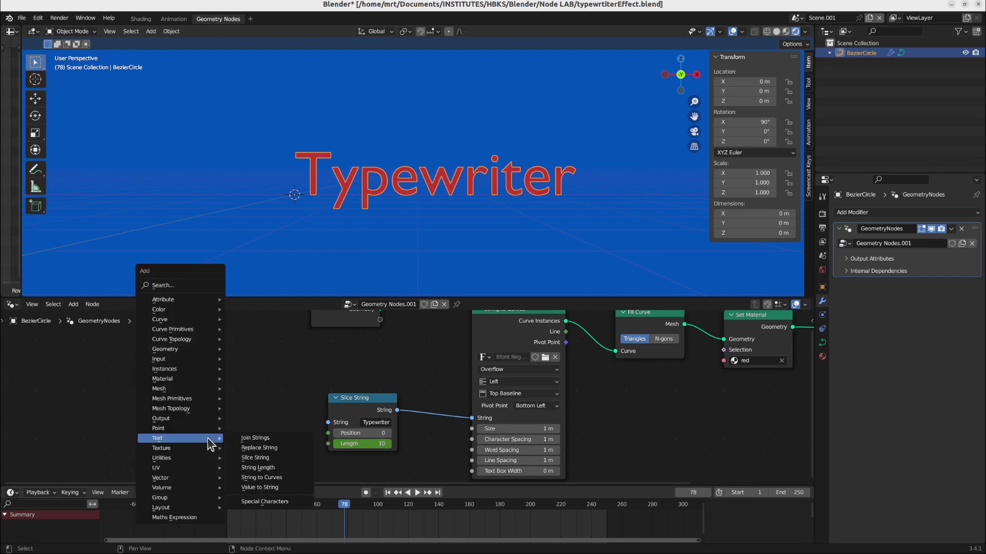
key("shift+a")
mouse_move(245, 439)
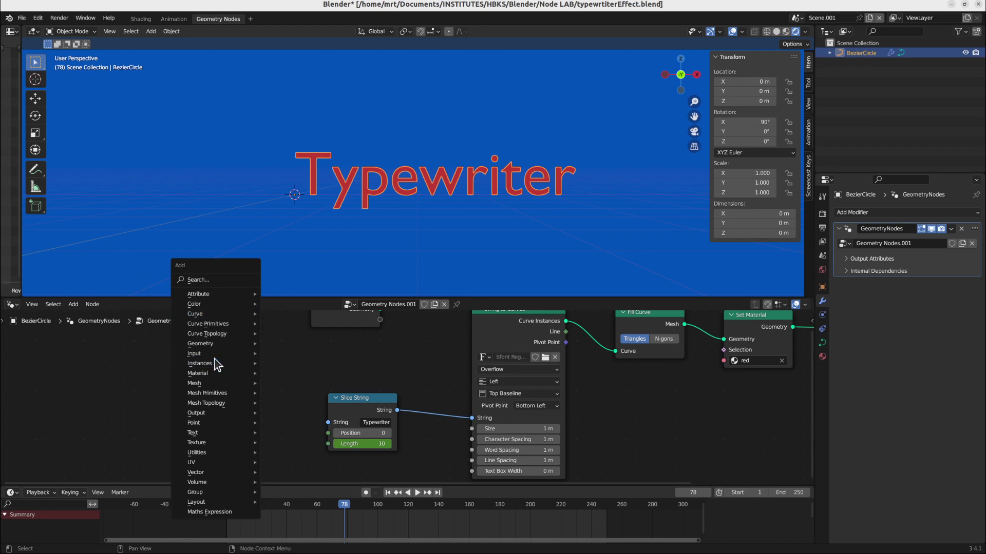
mouse_move(213, 355)
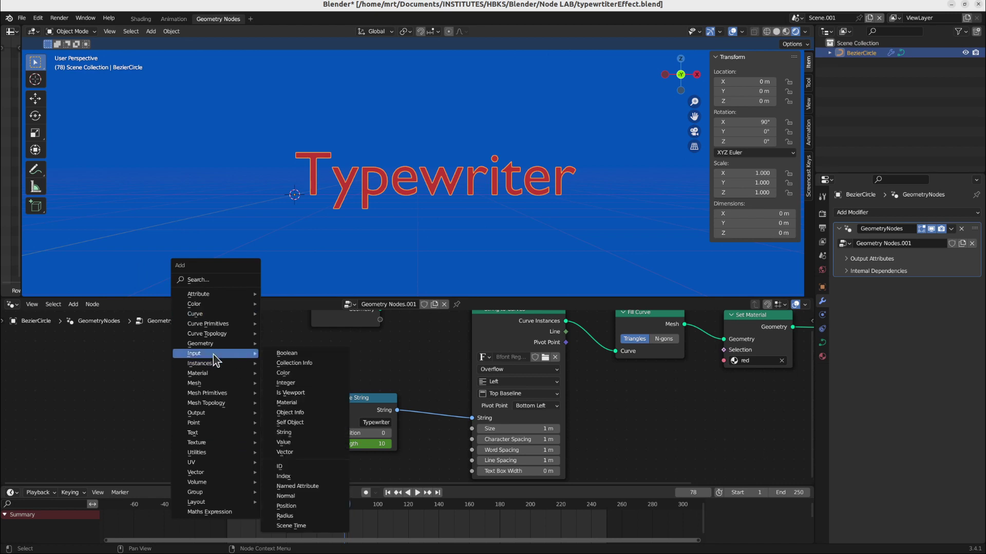
left_click(296, 526)
left_click(226, 430)
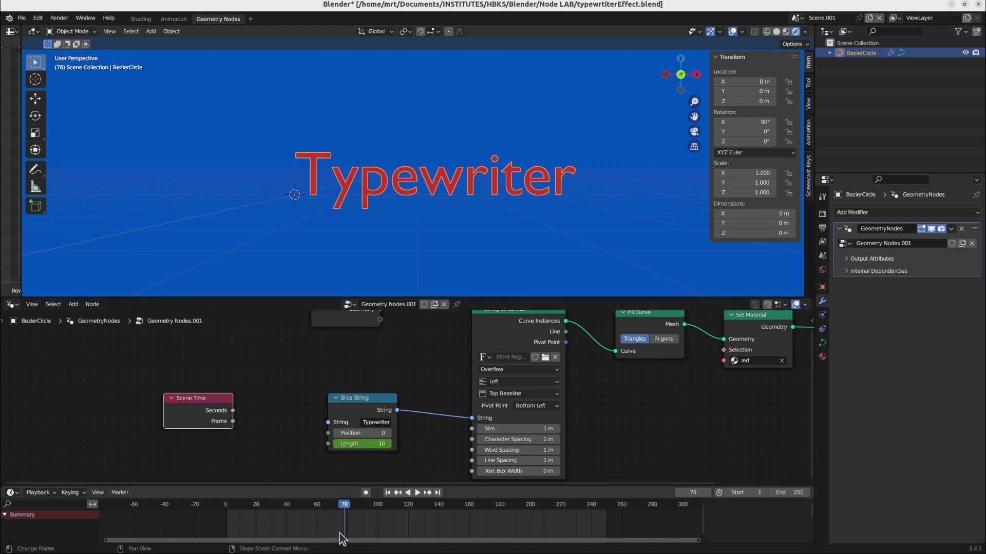
- Show the Slice String keyframes in an enlarged timeline and move them to about frame 52 and about frame 86
left_click(374, 400)
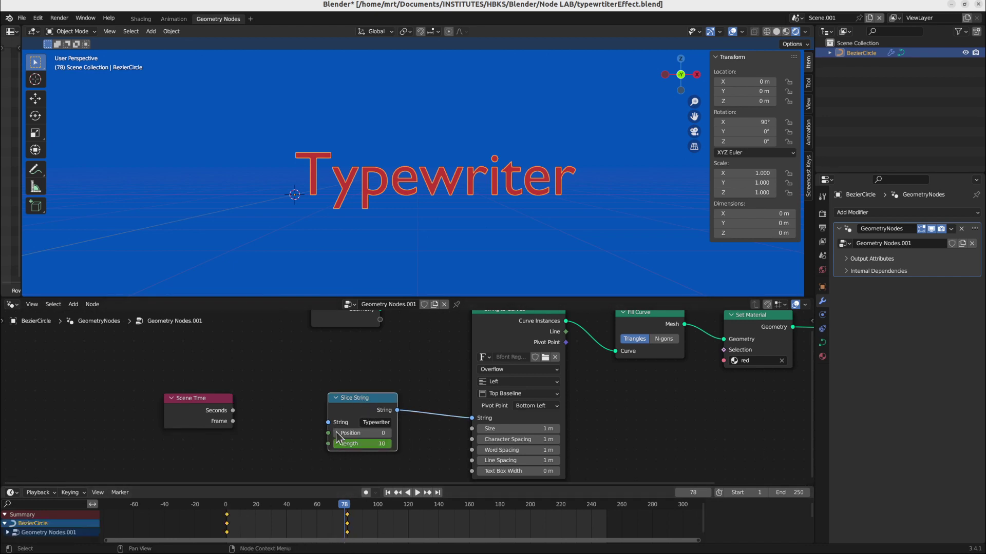
left_click_drag(303, 486, 303, 464)
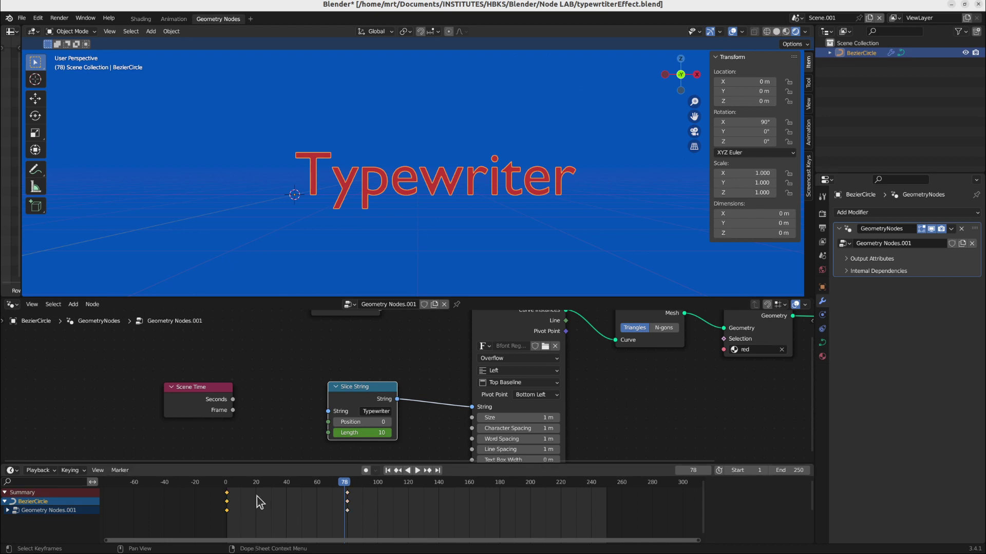
key("g")
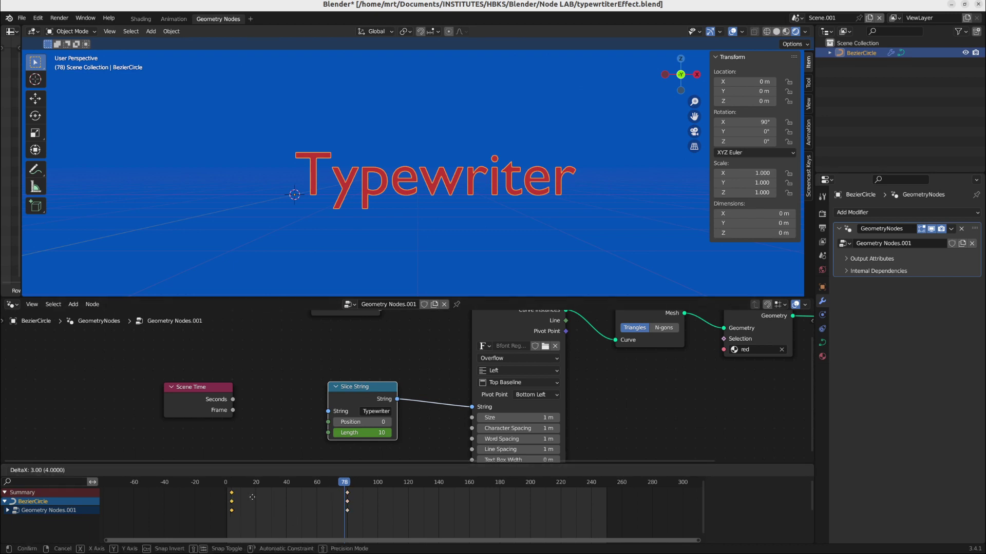
left_click_drag(227, 504, 447, 494)
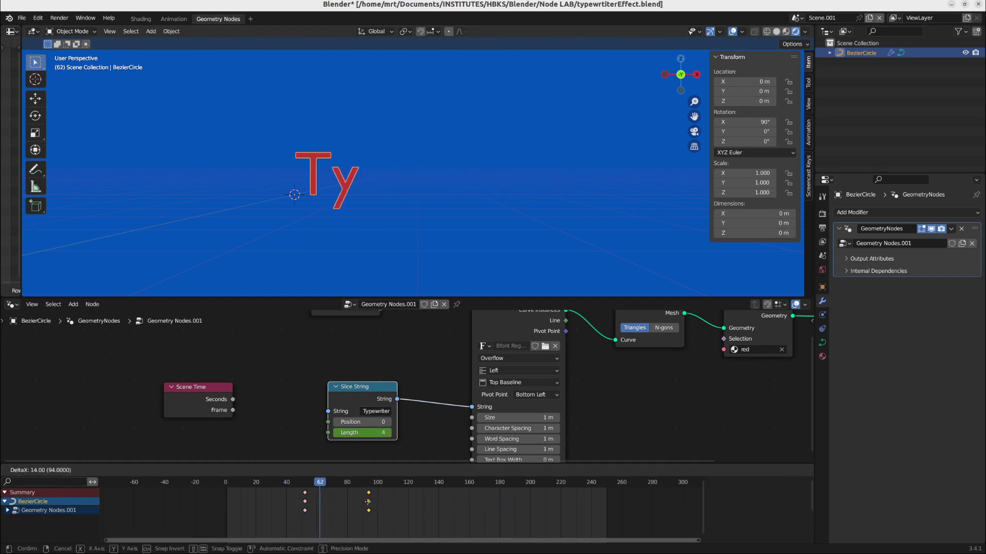
left_click(359, 502)
- Go to frame 137 and examine the size and spacing settings of the String to Curves node
scroll(417, 414, "down", 3)
middle_click_drag(418, 413, 358, 431)
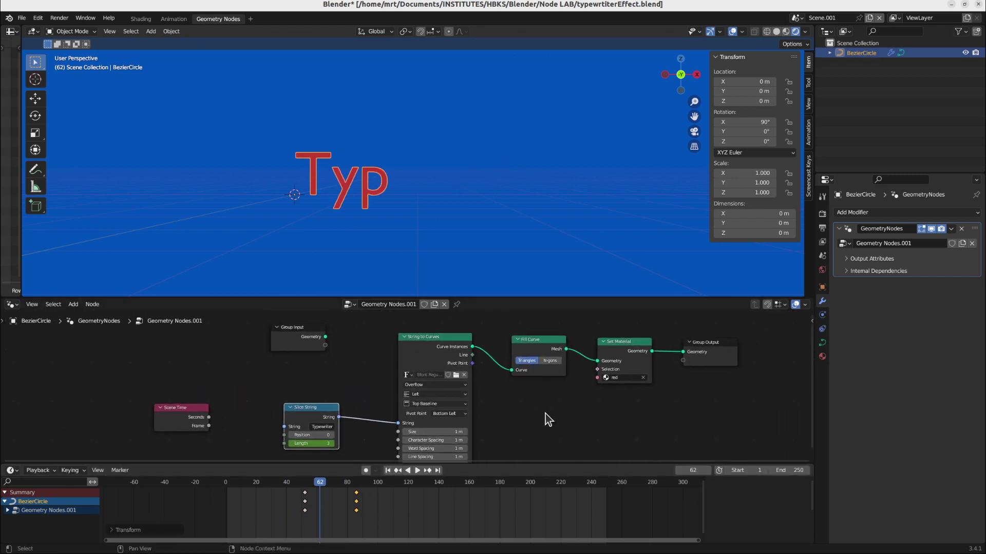
middle_click_drag(442, 408, 484, 362)
scroll(486, 371, "up", 1)
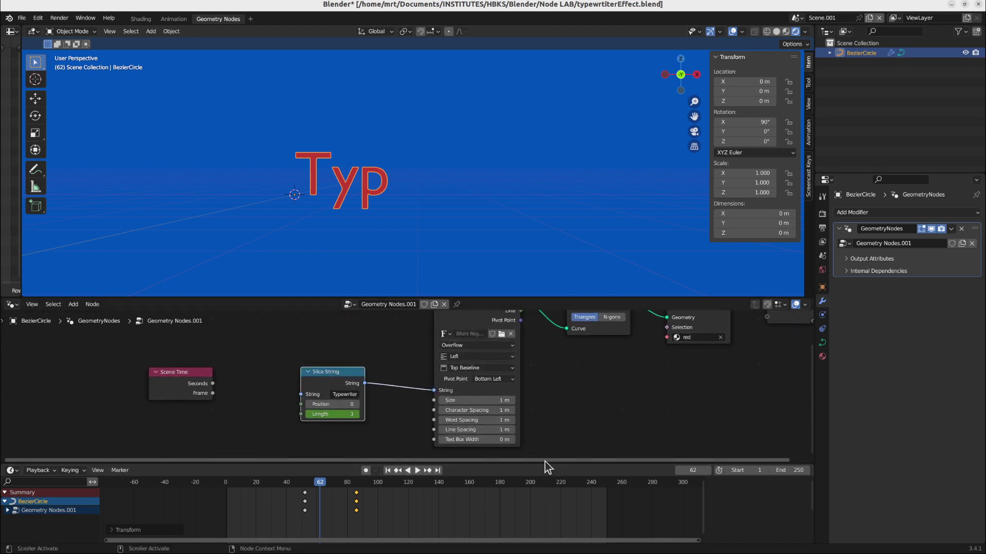
left_click_drag(545, 462, 545, 524)
scroll(469, 399, "up", 1)
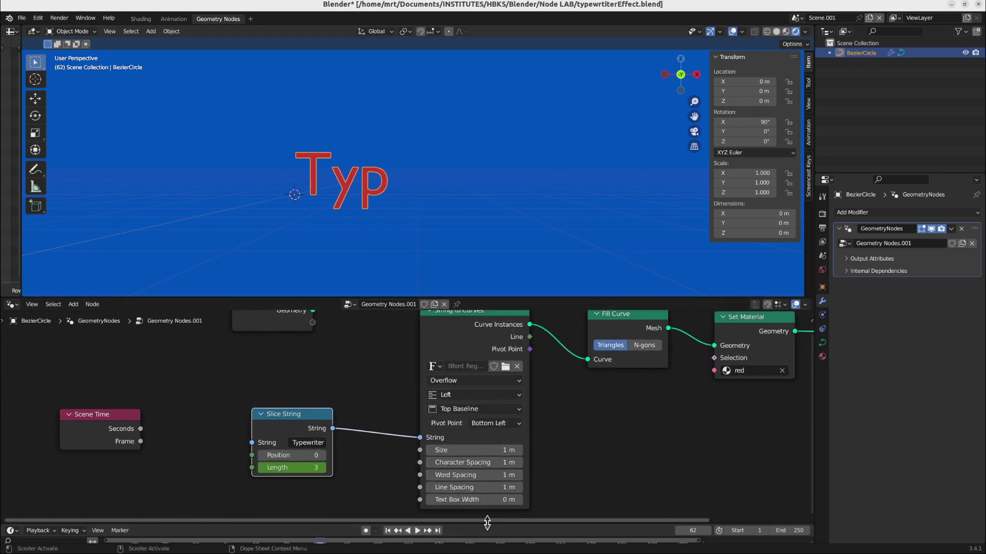
left_click_drag(487, 523, 490, 494)
left_click_drag(323, 513, 434, 514)
mouse_move(468, 434)
left_mouse_down()
mouse_move(503, 435)
mouse_move(451, 434)
mouse_move(478, 434)
left_mouse_up()
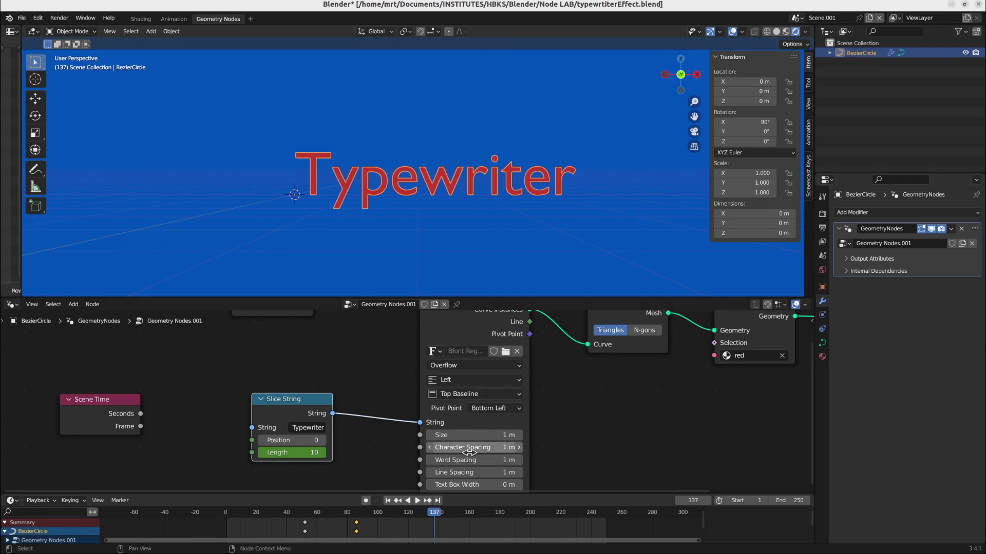
mouse_move(470, 448)
left_mouse_down()
mouse_move(534, 447)
mouse_move(485, 448)
left_mouse_up()
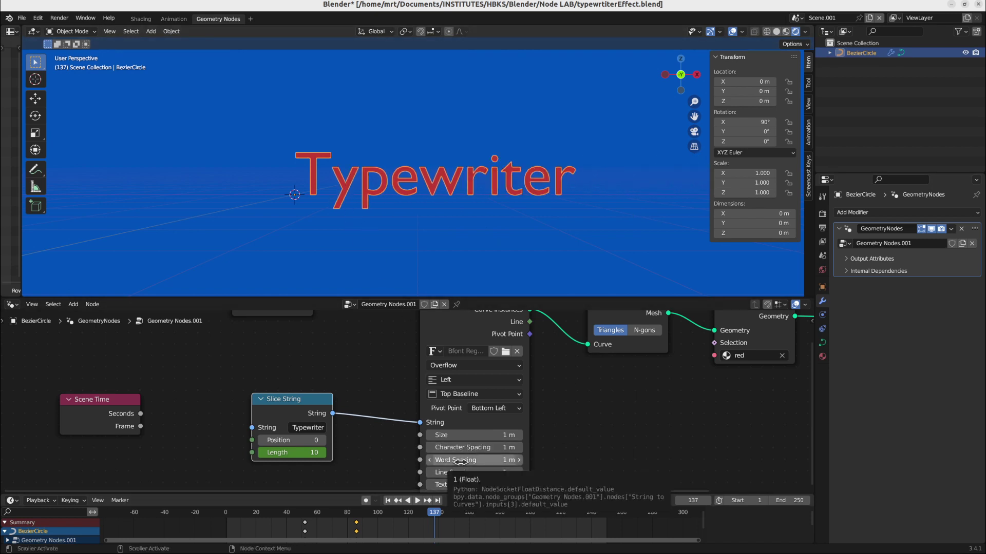
- Extend the Slice String node's text to "Typewriter Effect"
left_click(299, 426)
key("End")
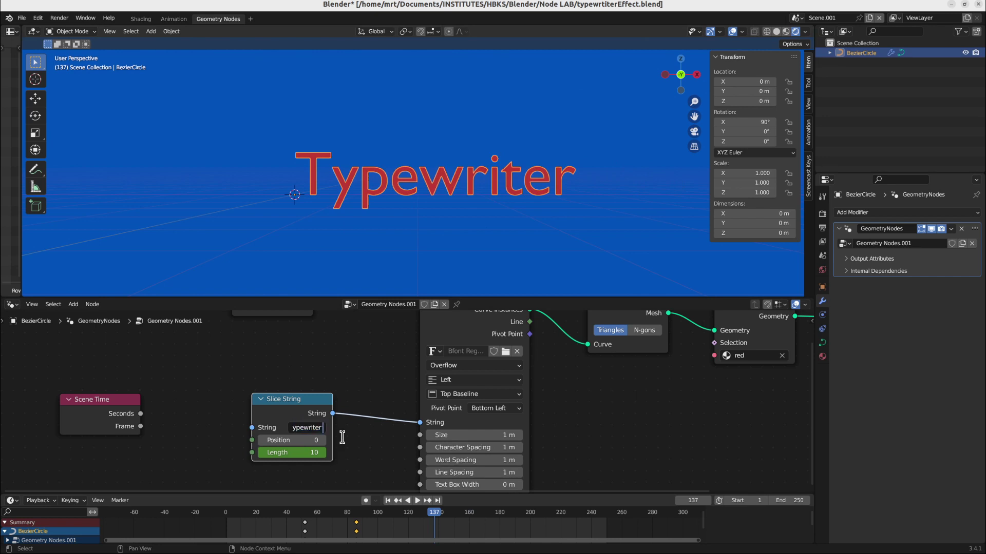
type("Effect")
key("Return")
- Set the Slice String Length to 16 and keyframe it at frame 137
left_click_drag(300, 452, 329, 453)
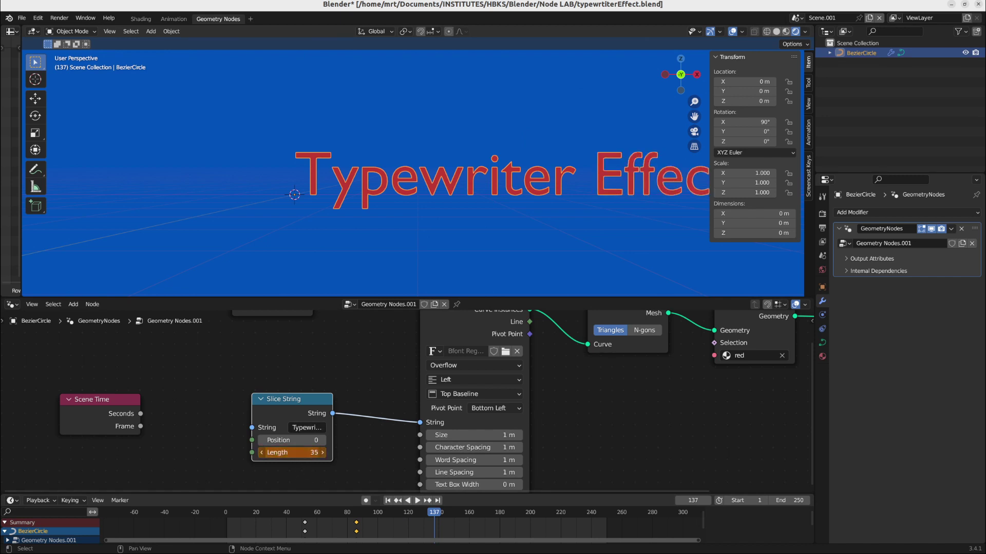
middle_click_drag(500, 227, 357, 215, "shift")
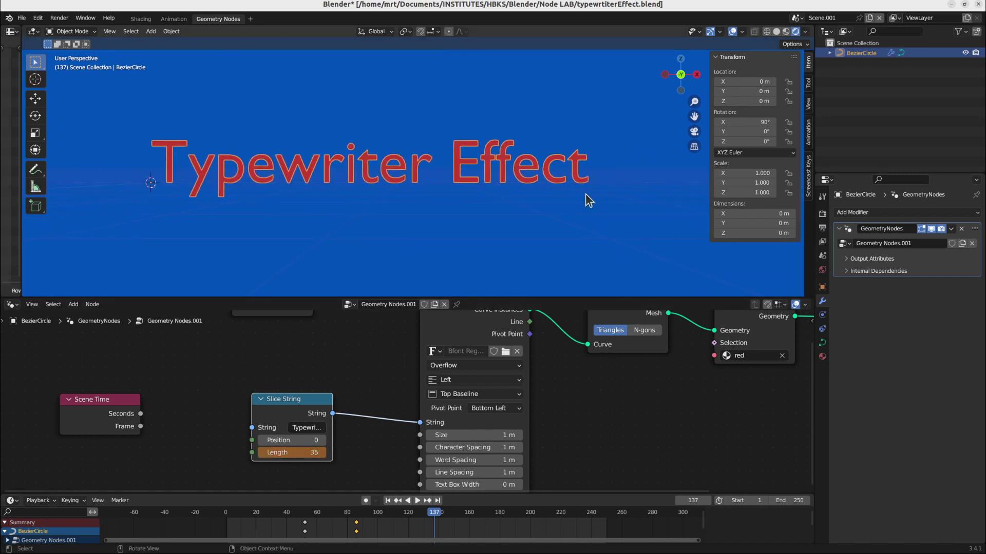
left_click(296, 453)
type("16")
key("Return")
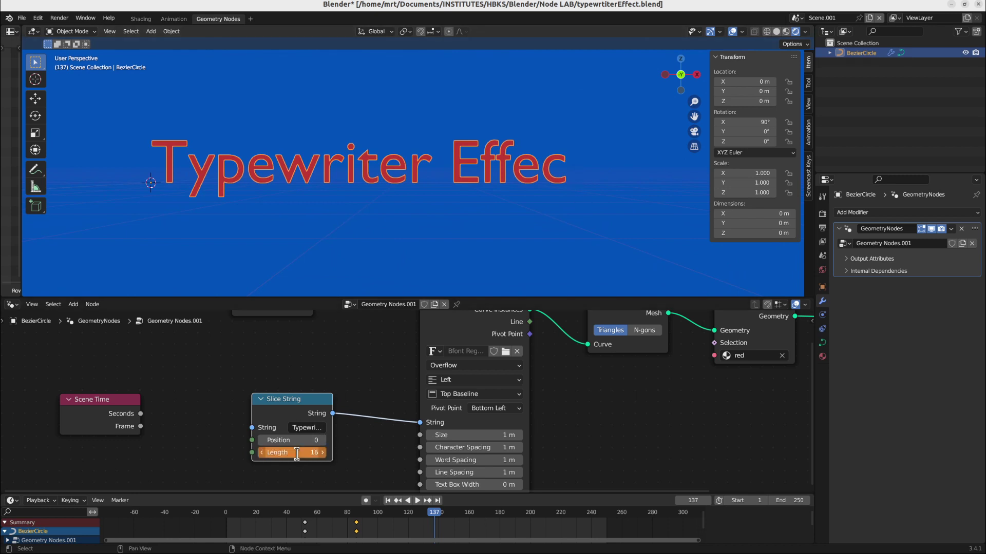
key("i")
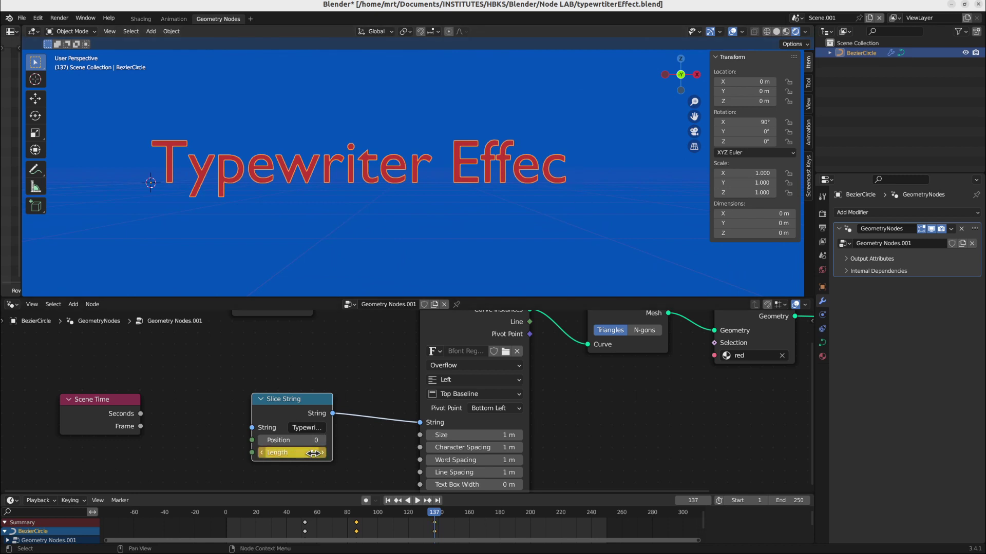
- Set the Slice String Length to 17, keyframe it at frame 137, and go to frame 153
mouse_move(432, 513)
left_mouse_down()
mouse_move(354, 516)
mouse_move(464, 522)
mouse_move(435, 525)
left_mouse_up()
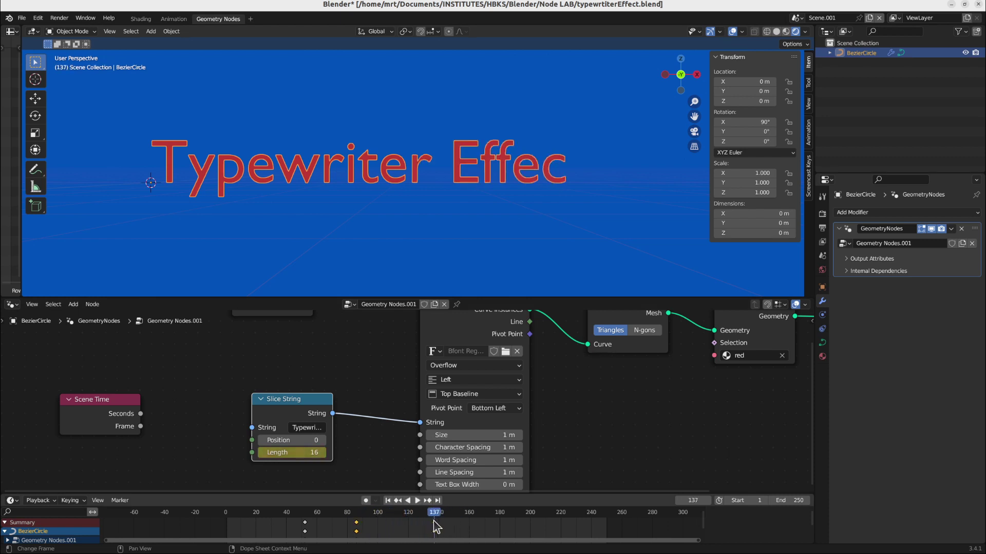
double_click(301, 453)
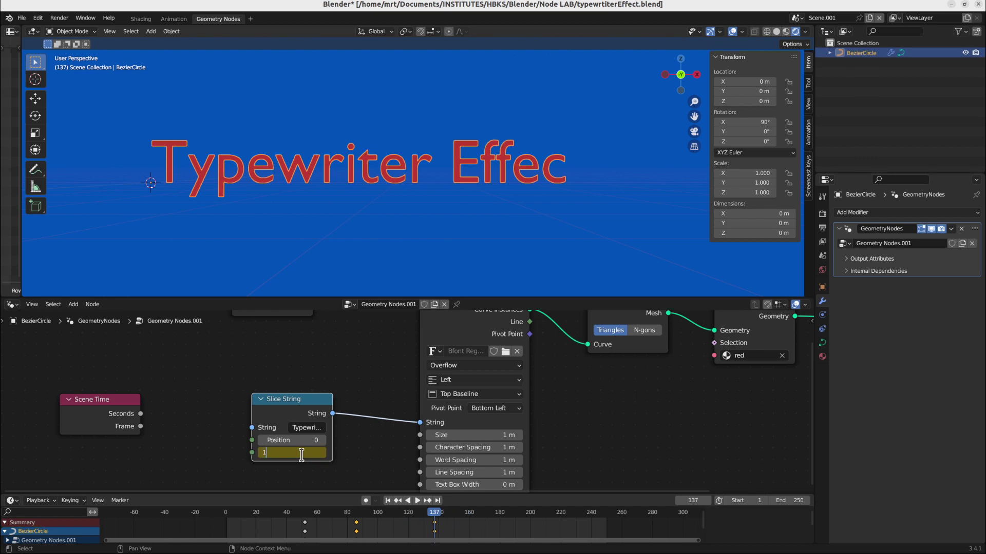
type("17")
key("Return")
key("i")
left_click_drag(438, 513, 459, 513)
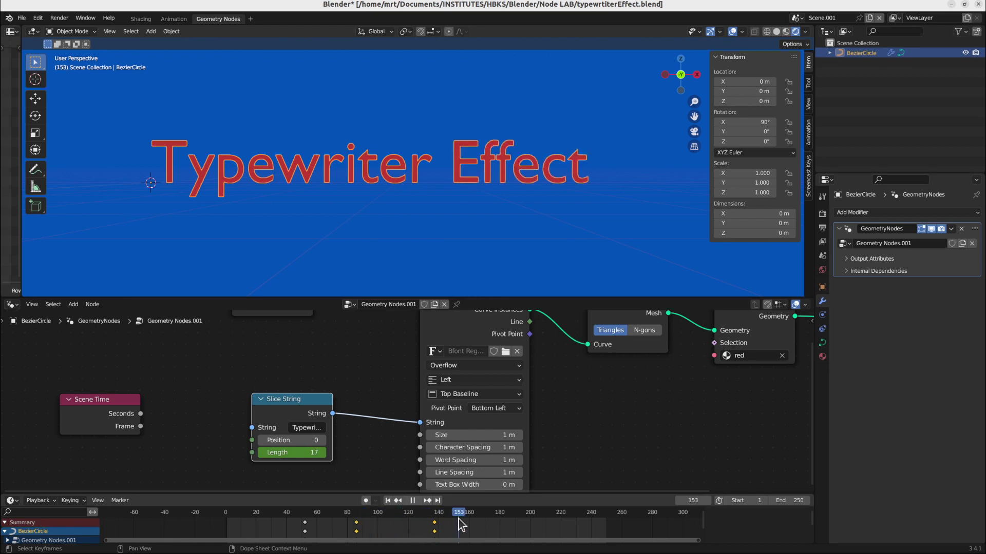
- Set the String to Curves node's Word Spacing to 1.5 m, Text Box Width to 0.5 m and Line Spacing to 1.3 m
middle_click_drag(477, 458, 479, 412)
mouse_move(468, 413)
left_mouse_down()
mouse_move(514, 414)
mouse_move(471, 413)
left_mouse_up()
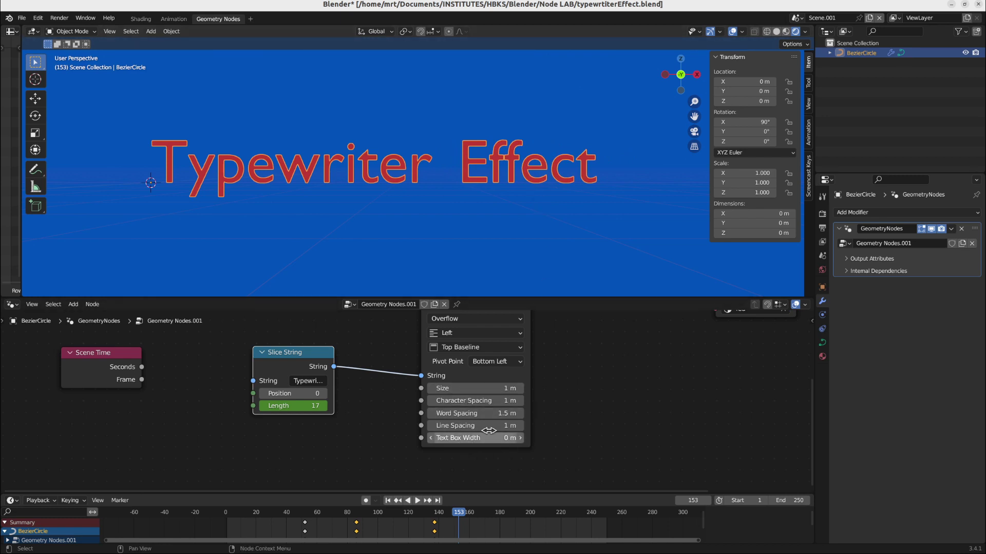
left_click(529, 374)
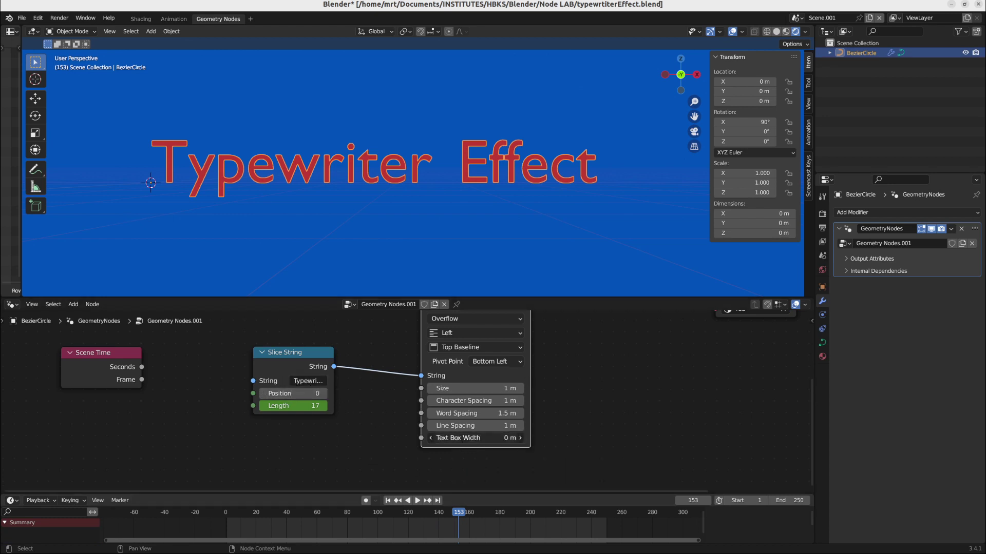
left_click_drag(475, 438, 488, 437)
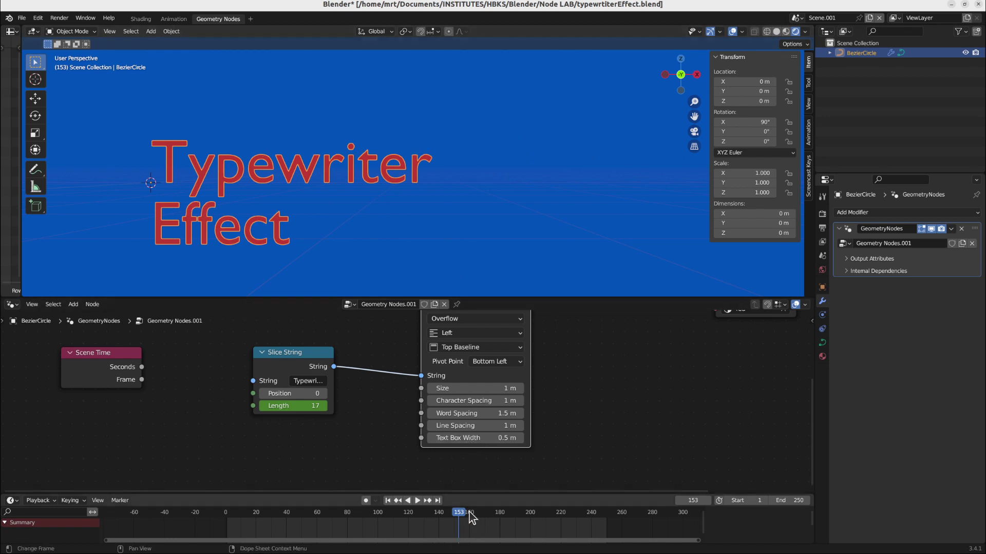
left_click_drag(477, 425, 498, 426)
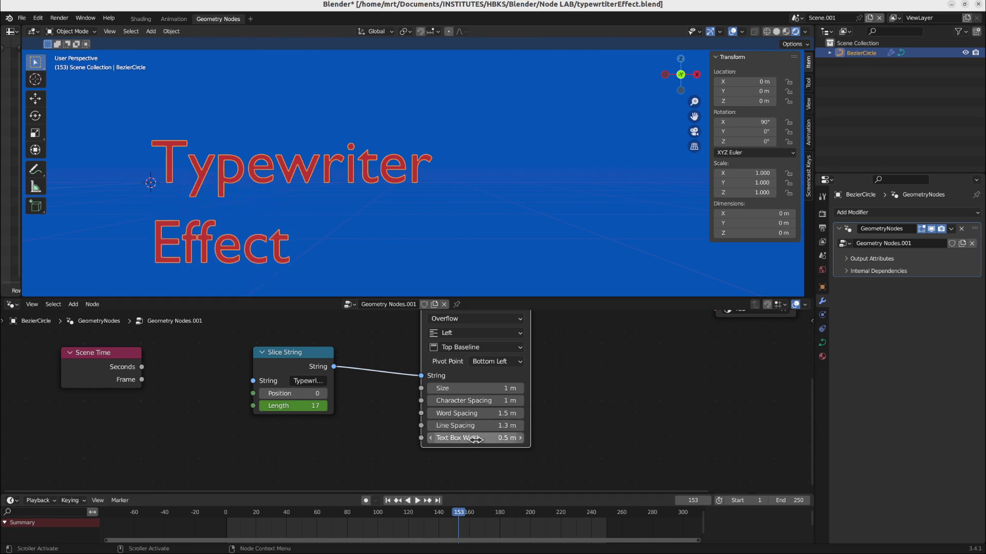
- Go back to frame 98 and set the String to Curves Text Box Width to 6.1 m
left_click_drag(458, 517, 433, 518)
left_click_drag(480, 438, 503, 438)
left_click_drag(431, 517, 376, 516)
left_click_drag(492, 439, 574, 437)
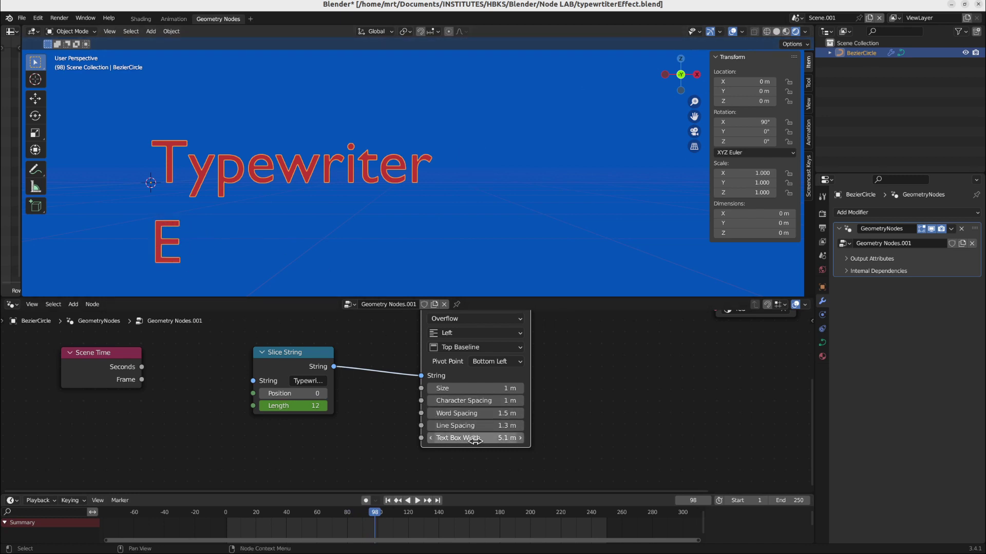
left_click_drag(493, 438, 531, 438)
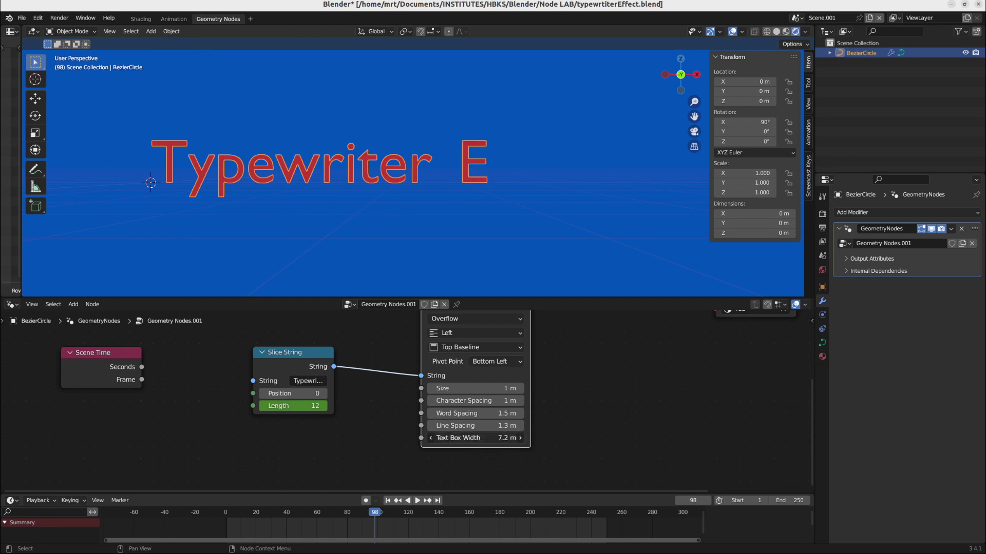
- Play and scrub the animation from frame 98 to frame 145 to check how the second word wraps
key("space")
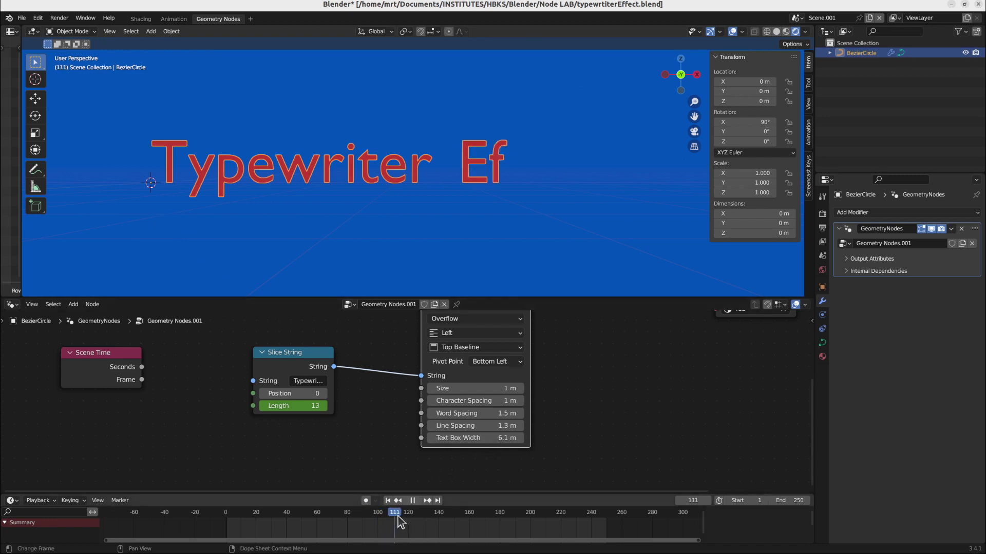
mouse_move(421, 523)
left_mouse_down()
mouse_move(393, 524)
mouse_move(408, 519)
left_mouse_up()
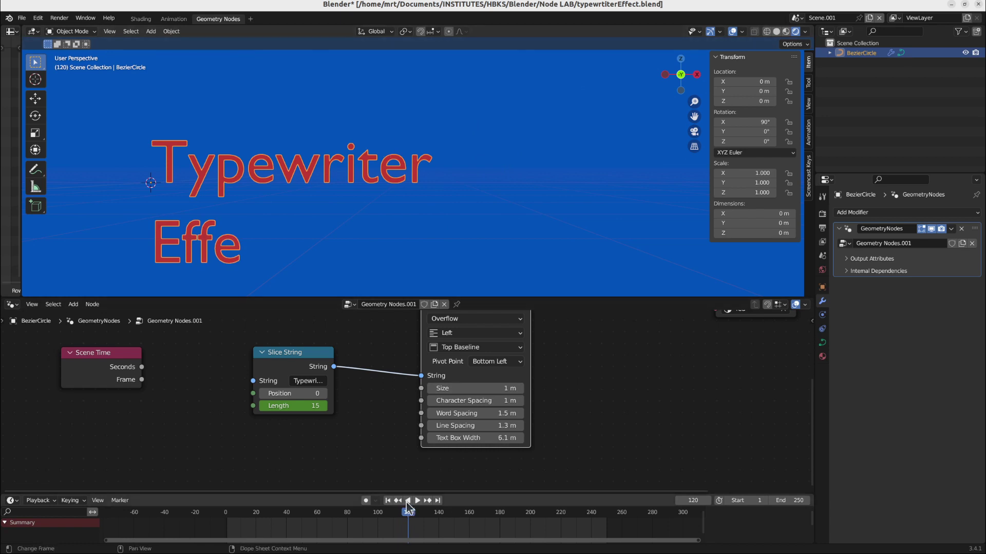
left_click_drag(406, 514, 412, 521)
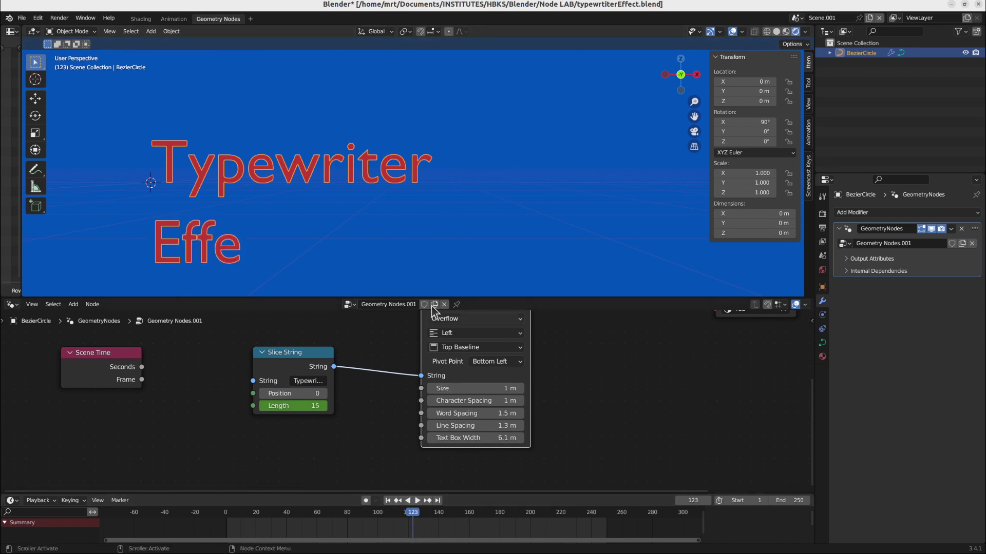
mouse_move(412, 519)
left_mouse_down()
mouse_move(386, 519)
mouse_move(425, 518)
left_mouse_up()
middle_click_drag(584, 373, 564, 426)
scroll(546, 443, "down", 2)
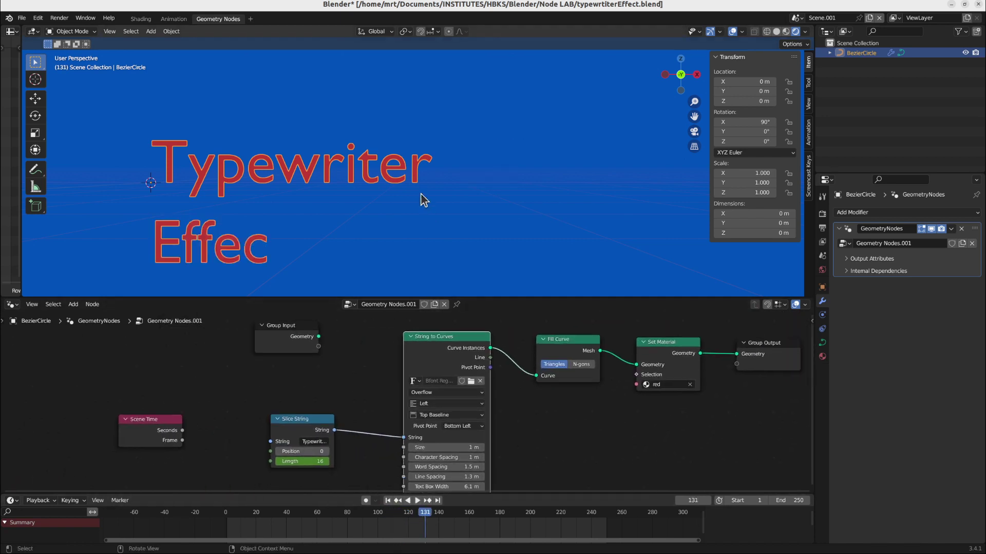
scroll(420, 194, "down", 1)
left_click(446, 511)
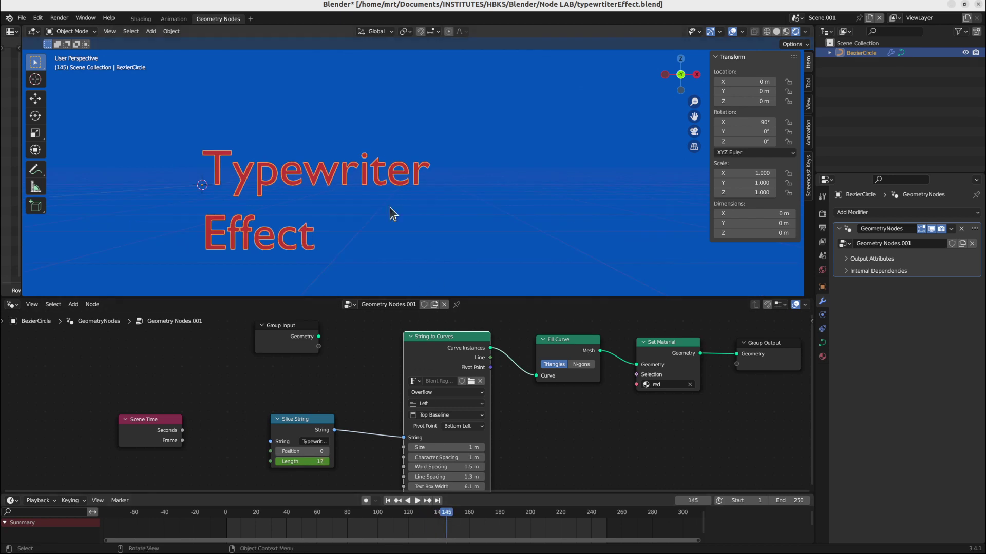
- Duplicate the text object and place the copy directly below the original, at a Z location of about -2.3 m
middle_click_drag(397, 230, 434, 199, "shift")
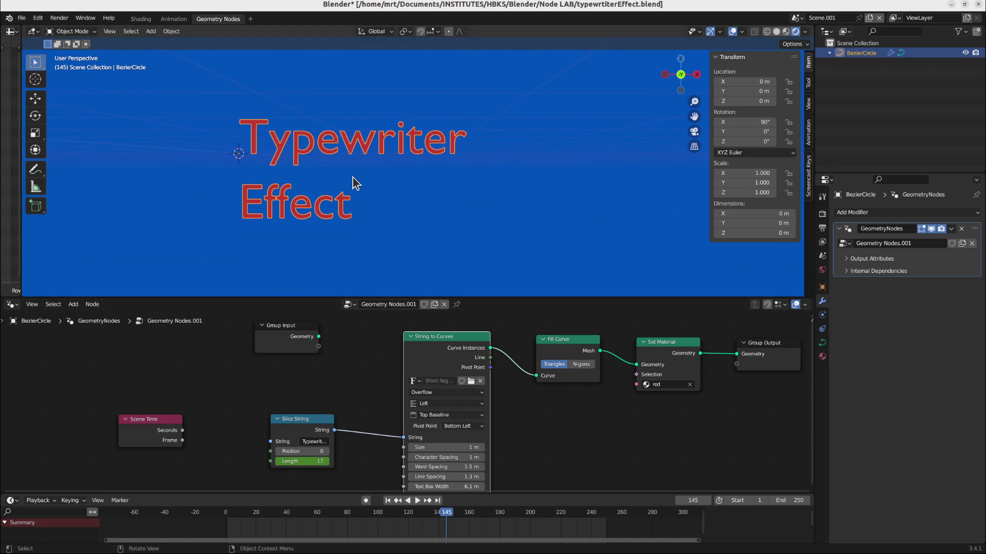
key("shift+d")
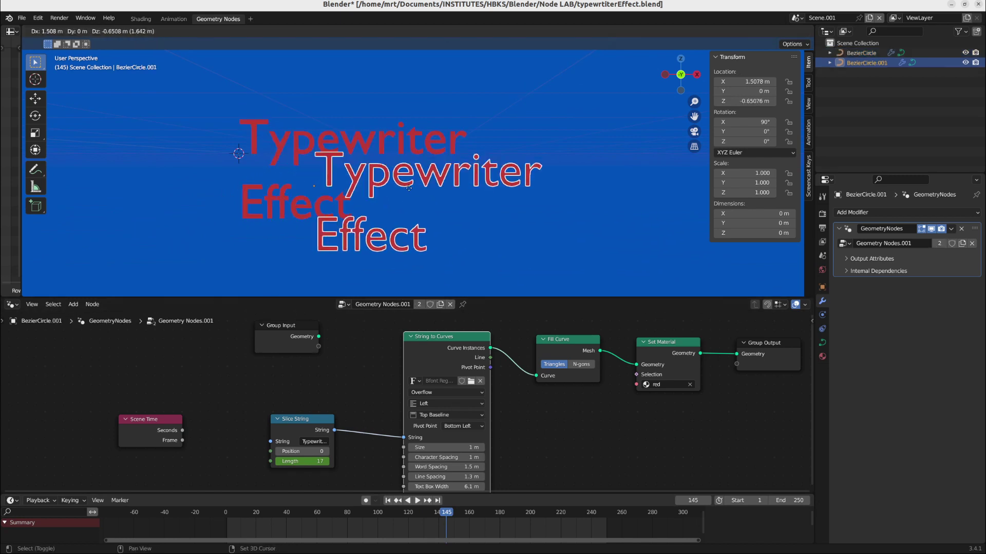
left_click(587, 162)
middle_click_drag(588, 162, 531, 113, "shift")
key("g")
left_click(262, 215)
middle_click_drag(325, 218, 445, 209, "shift")
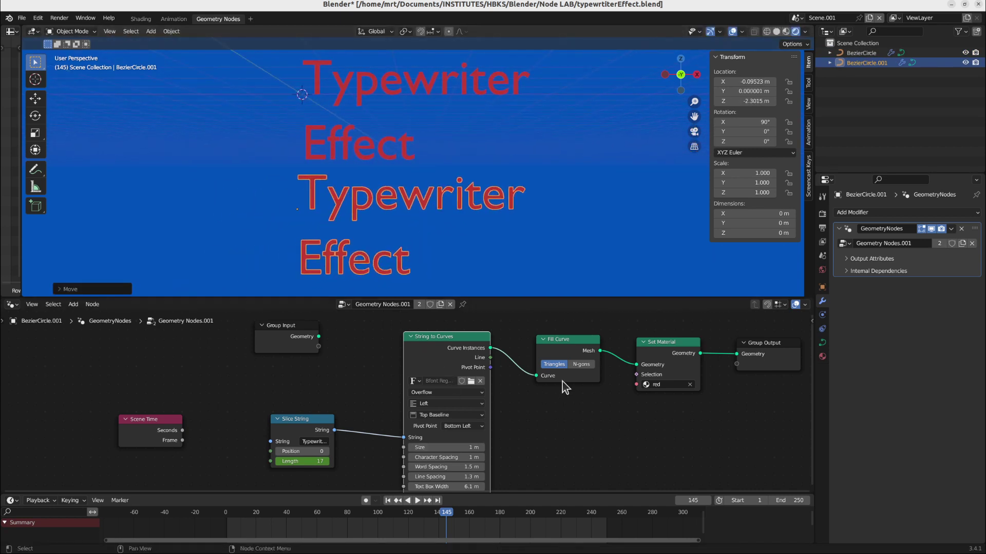
- Try the text "Blender" in the Slice String node shared by both objects, and undo the change
left_click(314, 441)
type("Blender")
key("Return")
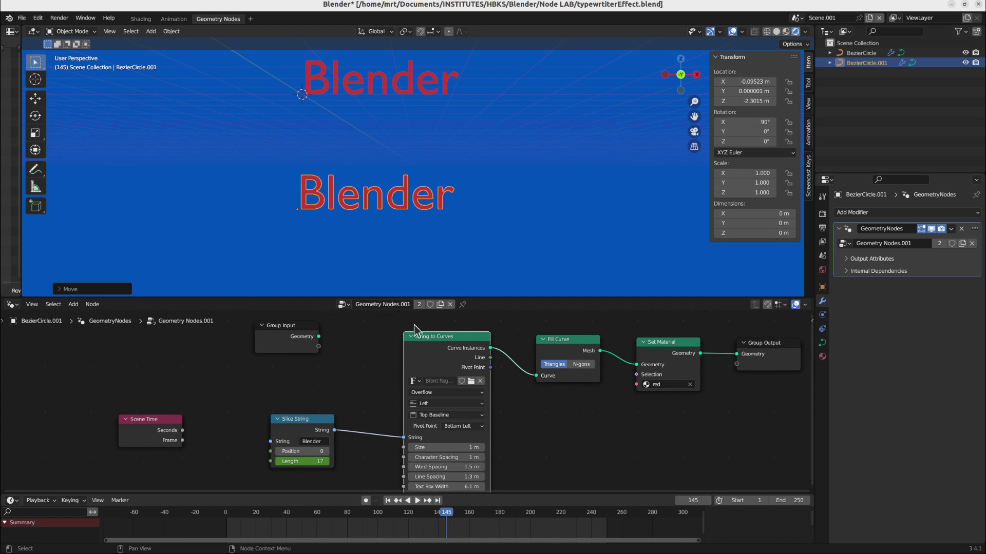
key("ctrl+z")
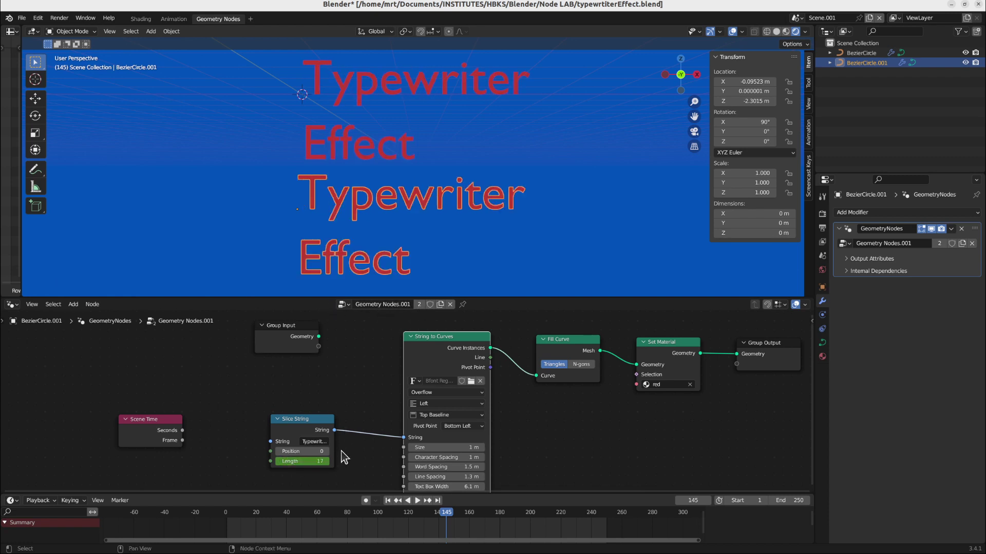
- Expose the Slice String text as a modifier input by linking it to Group Input, and move the Group Input node aside
left_click_drag(302, 341, 272, 442)
left_click_drag(272, 355, 186, 363)
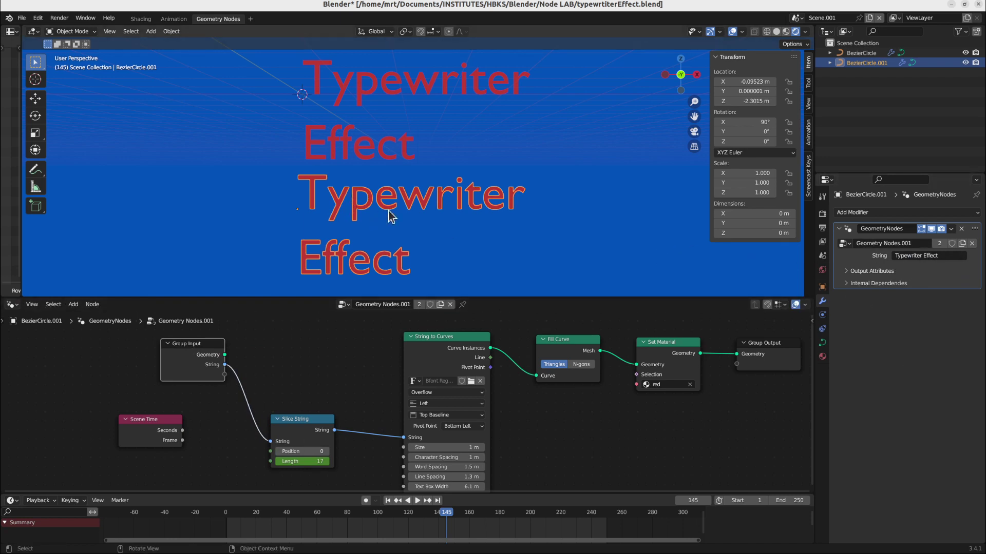
- Set the lower text object's String modifier input to "Blender" and compare it with the upper object's input
left_click(373, 107)
left_click(375, 145)
left_click(919, 256)
type("N")
type("B")
type("lender")
key("Return")
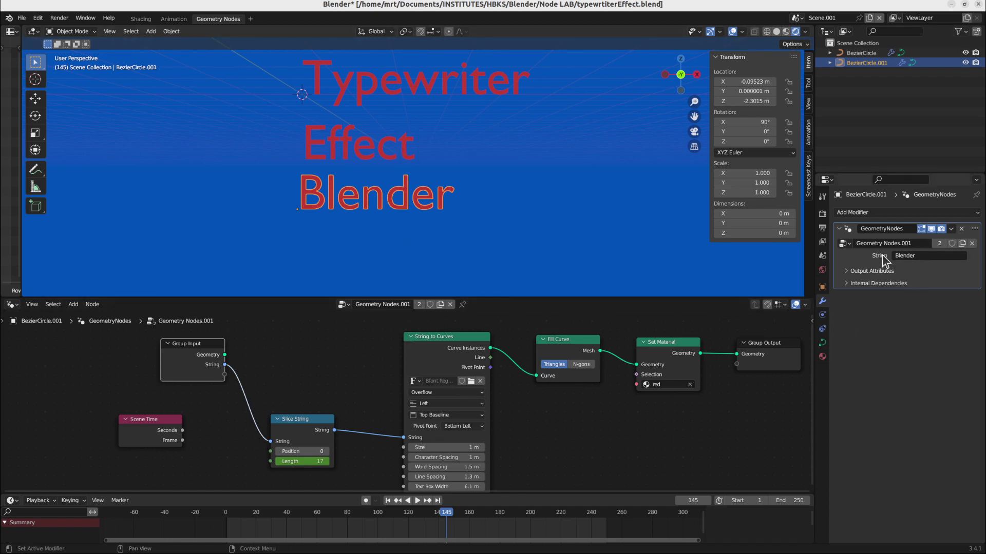
left_click(427, 118)
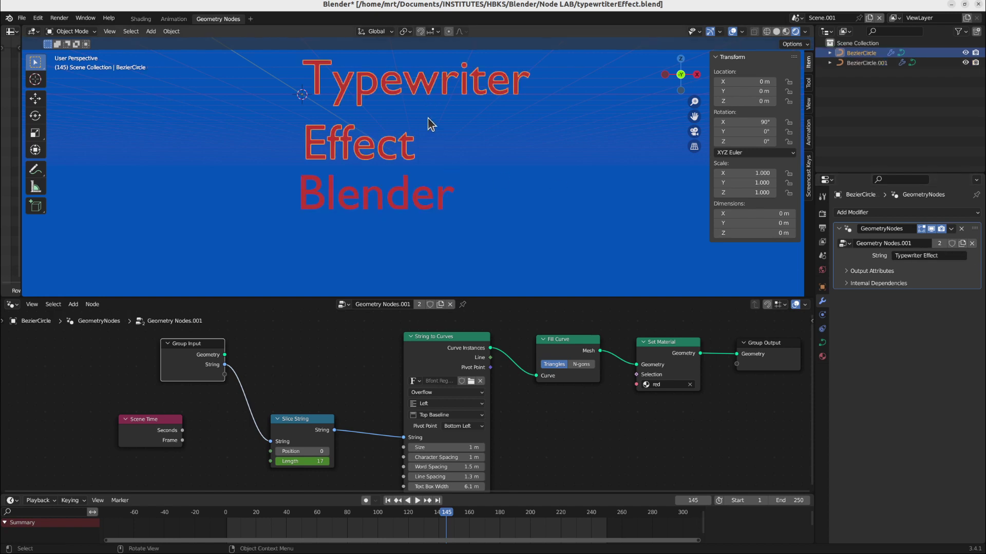
left_click(432, 208)
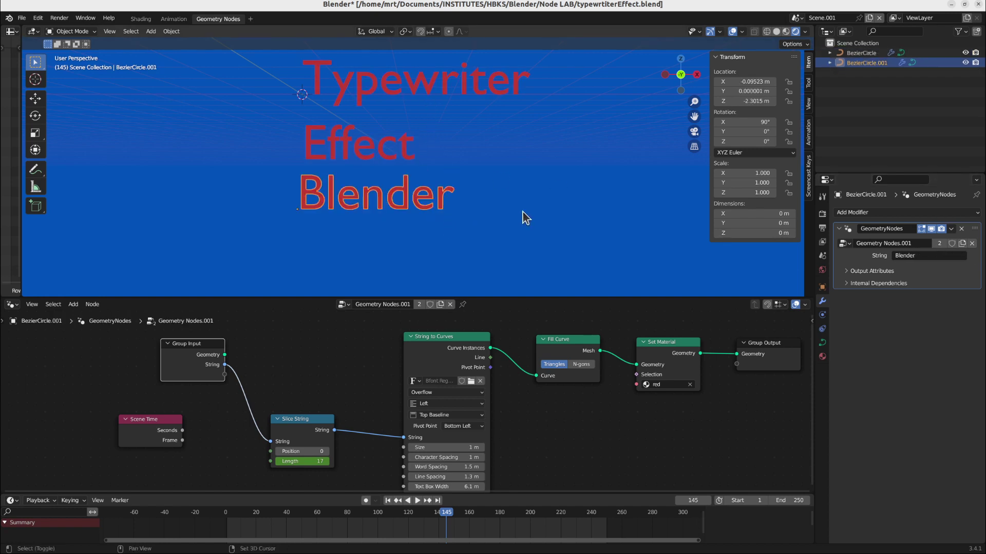